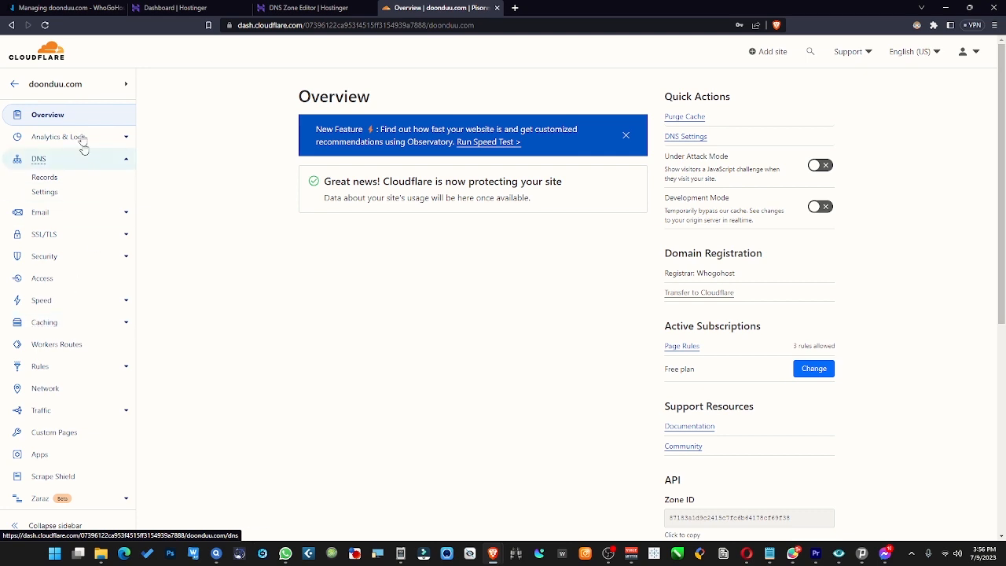
- Review the custom nameservers set for doonduu.com at the registrar alongside the Cloudflare overview
{"action": "left_click", "coordinate": [69, 7]}
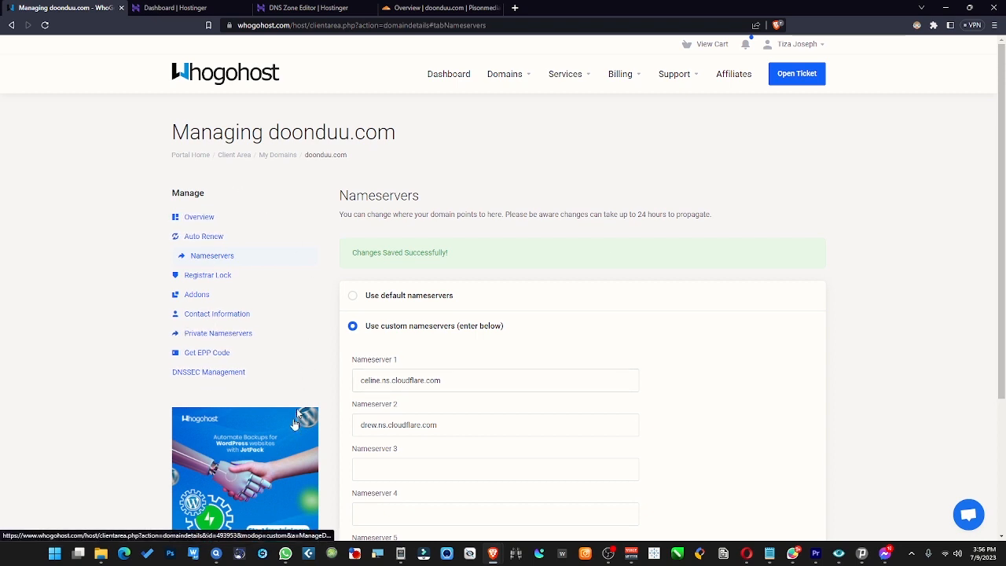
{"action": "left_click", "coordinate": [229, 380]}
{"action": "scroll", "coordinate": [378, 343], "scroll_direction": "down", "scroll_amount": 2}
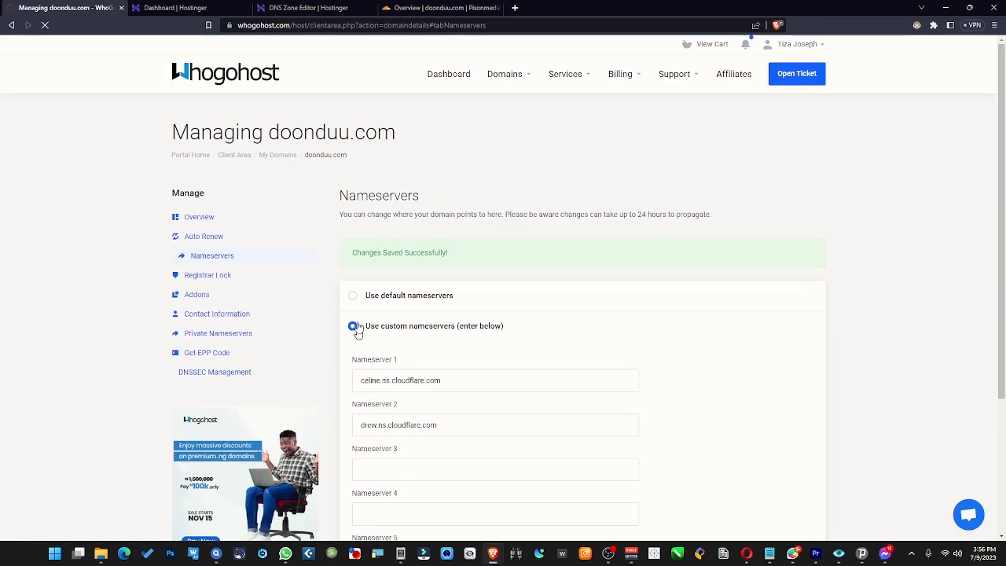
{"action": "left_click", "coordinate": [447, 7]}
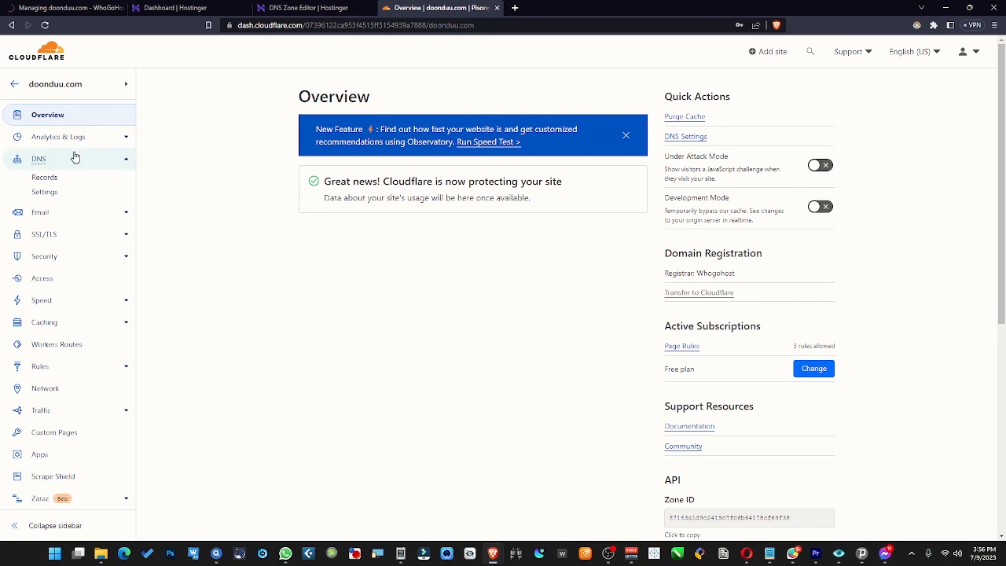
- Open the registrar's DNSSEC Management page for doonduu.com and open the form to add a new DNSSEC record
{"action": "left_click", "coordinate": [69, 8]}
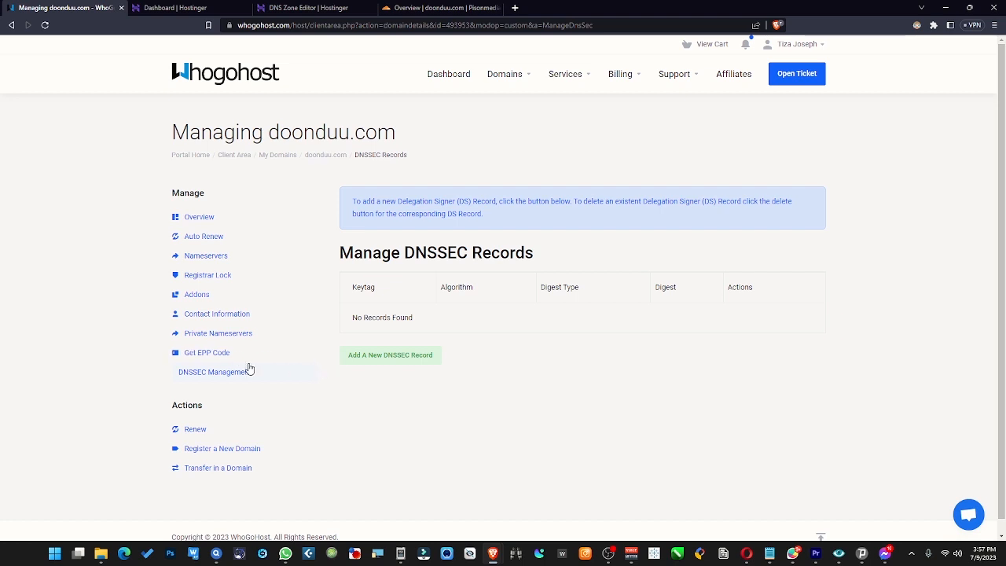
{"action": "left_click", "coordinate": [212, 375]}
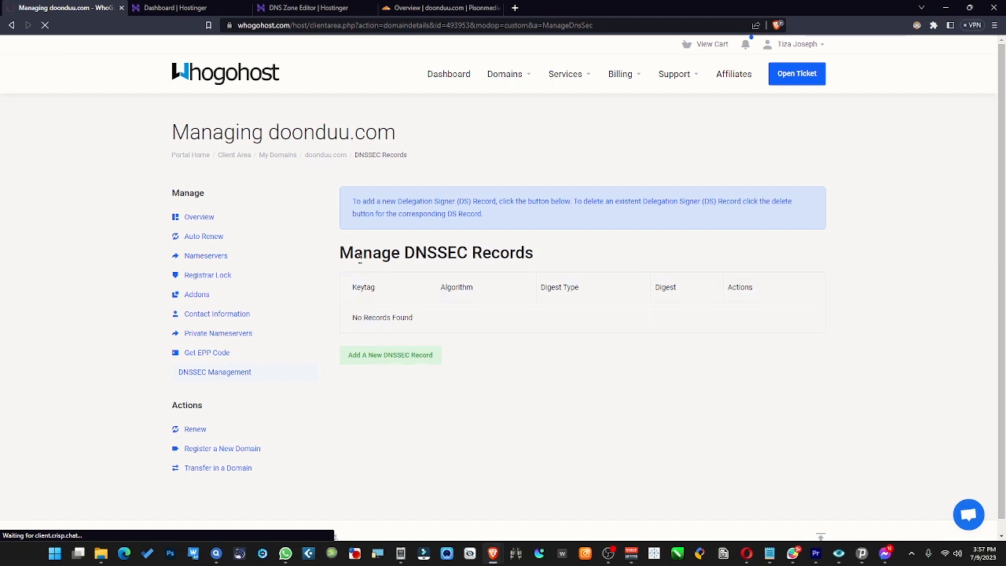
{"action": "left_click_drag", "start_coordinate": [354, 252], "coordinate": [566, 260]}
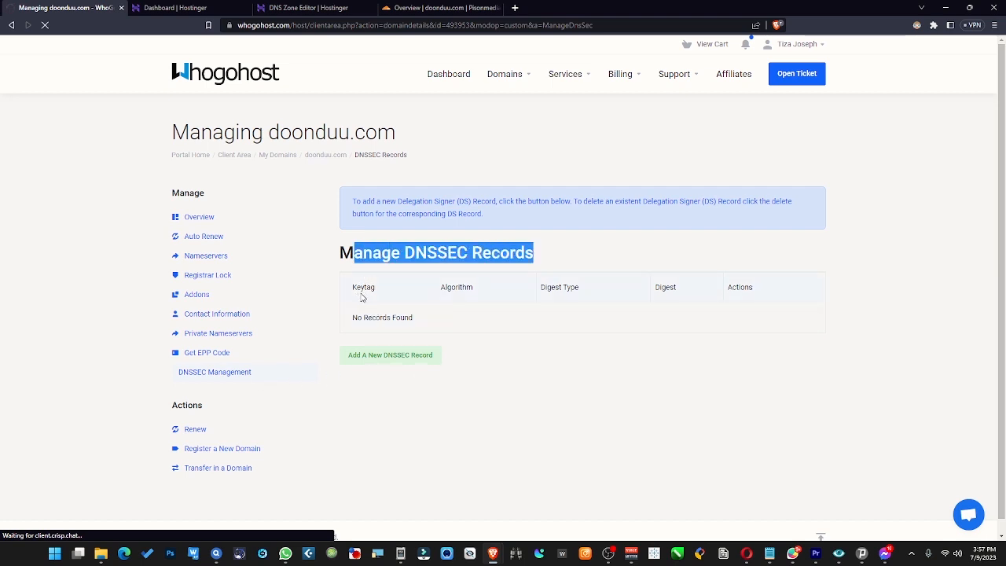
{"action": "left_click", "coordinate": [501, 299]}
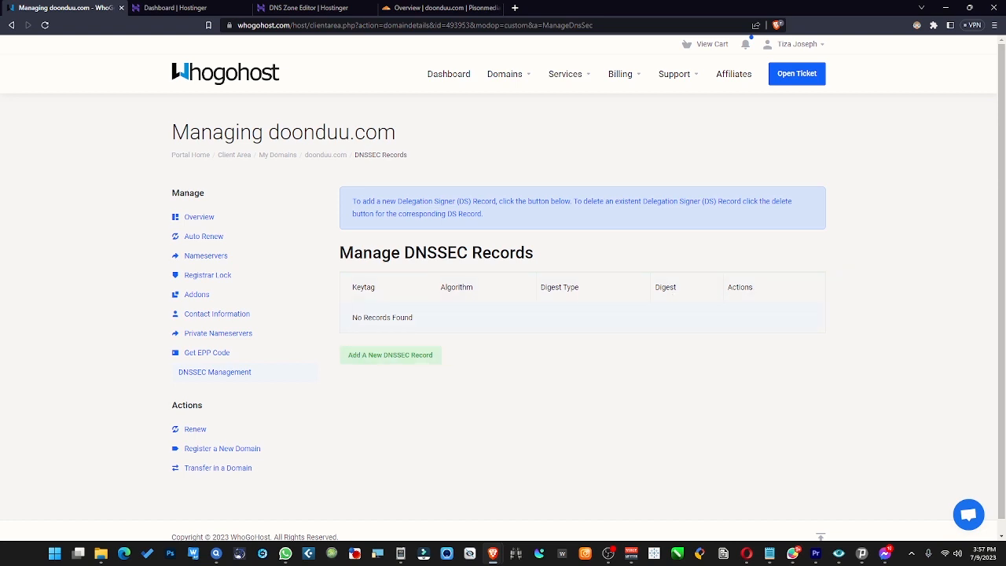
{"action": "left_click_drag", "start_coordinate": [350, 318], "coordinate": [481, 321]}
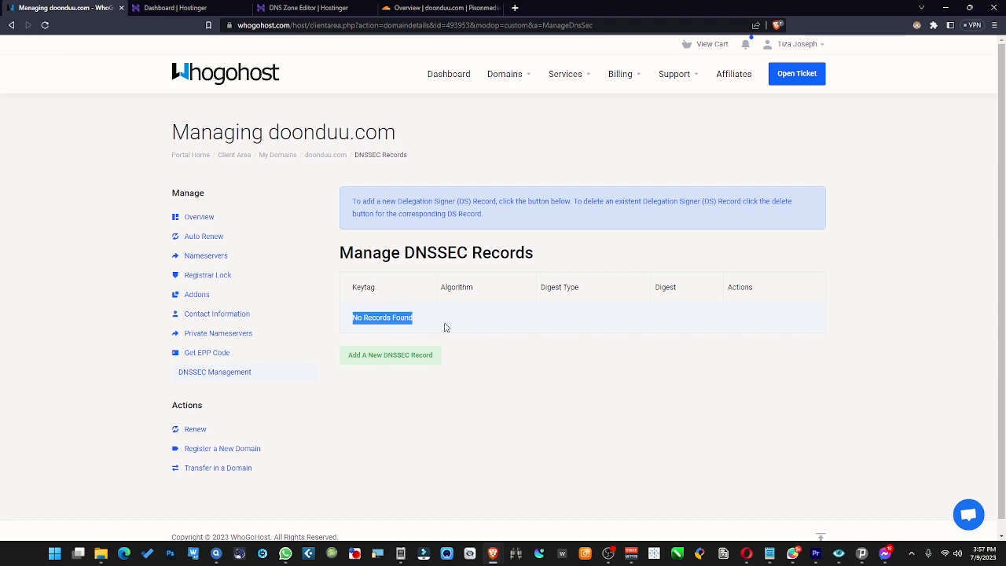
{"action": "left_click", "coordinate": [445, 327]}
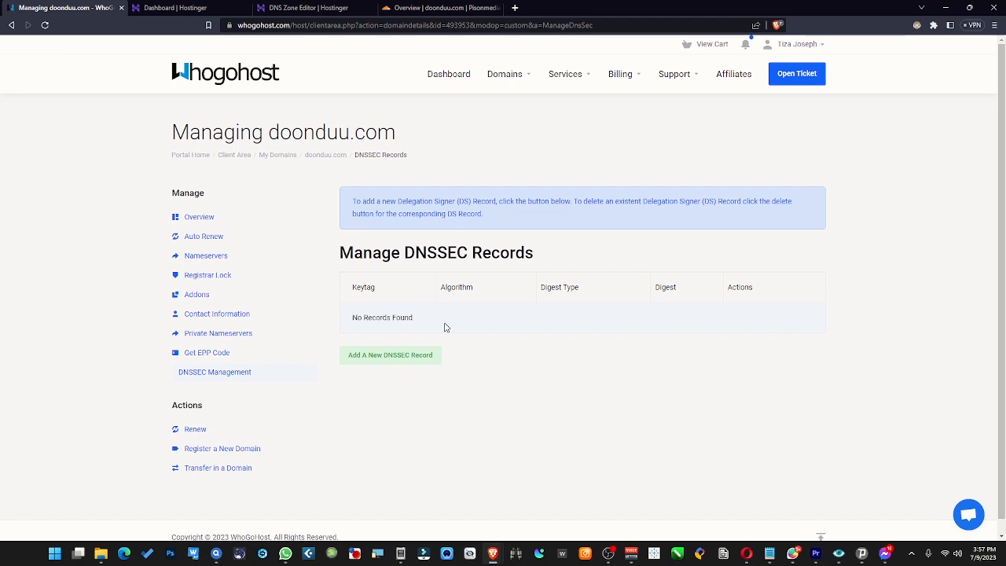
{"action": "left_click", "coordinate": [372, 362]}
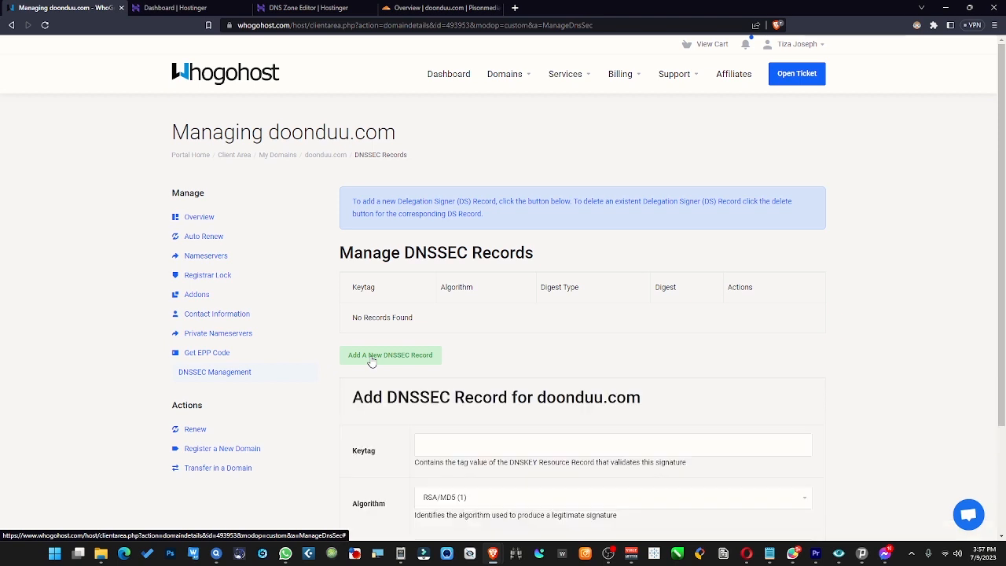
{"action": "scroll", "coordinate": [473, 382], "scroll_direction": "down", "scroll_amount": 2}
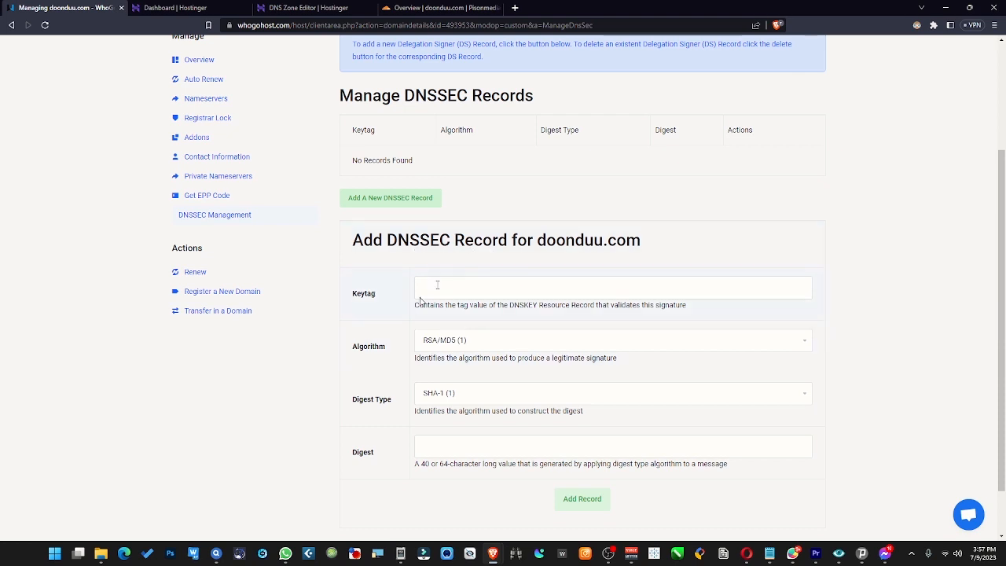
{"action": "left_click_drag", "start_coordinate": [537, 241], "coordinate": [643, 241]}
- Open the domain's DNS Records page in Cloudflare and review the listed records and nameservers
{"action": "left_click", "coordinate": [439, 8]}
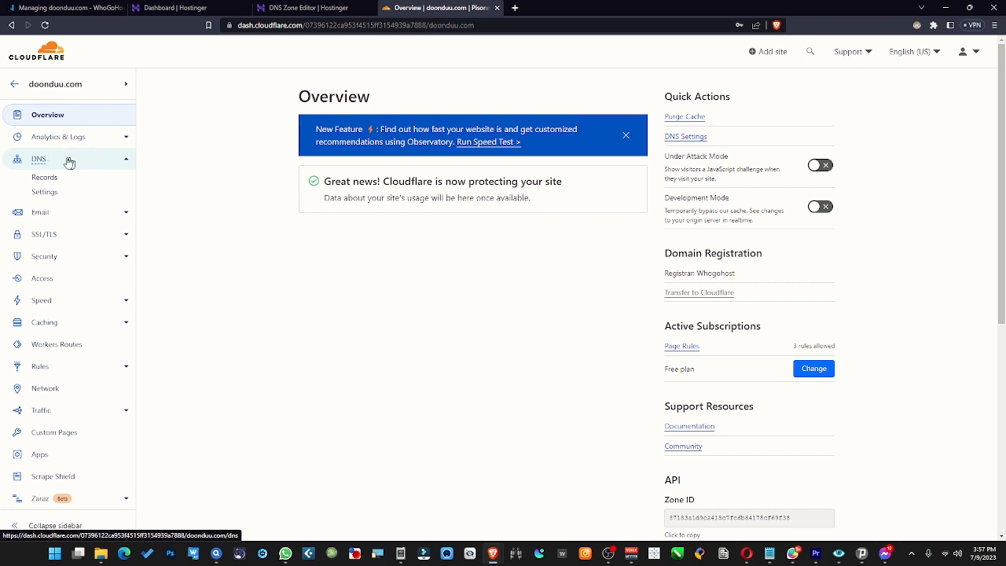
{"action": "left_click", "coordinate": [125, 161]}
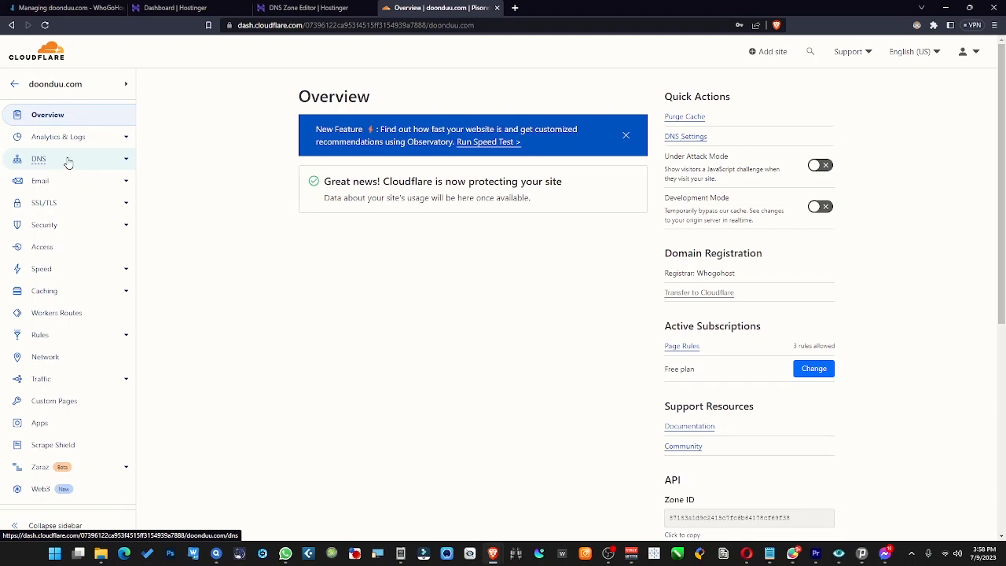
{"action": "left_click", "coordinate": [123, 161]}
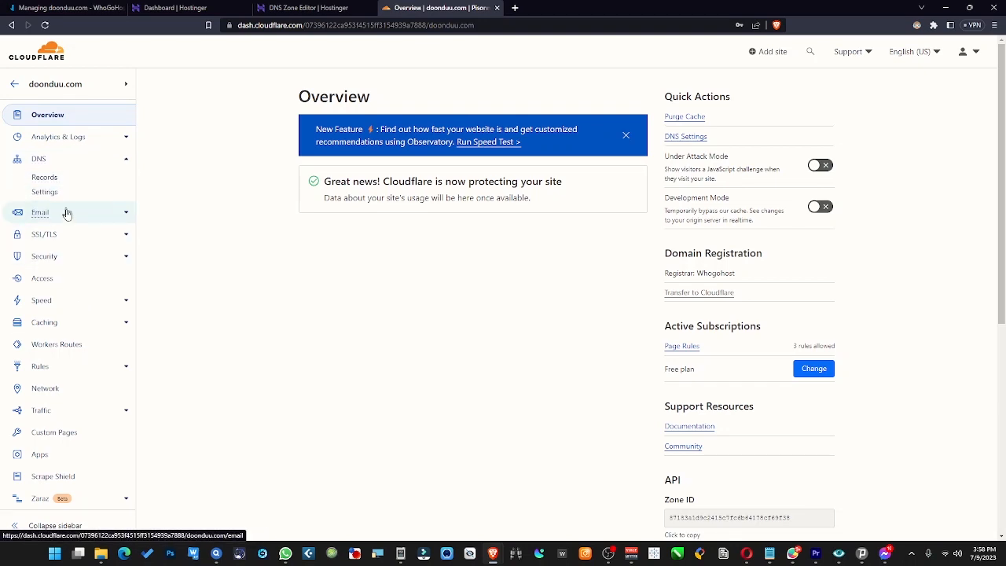
{"action": "left_click", "coordinate": [49, 177]}
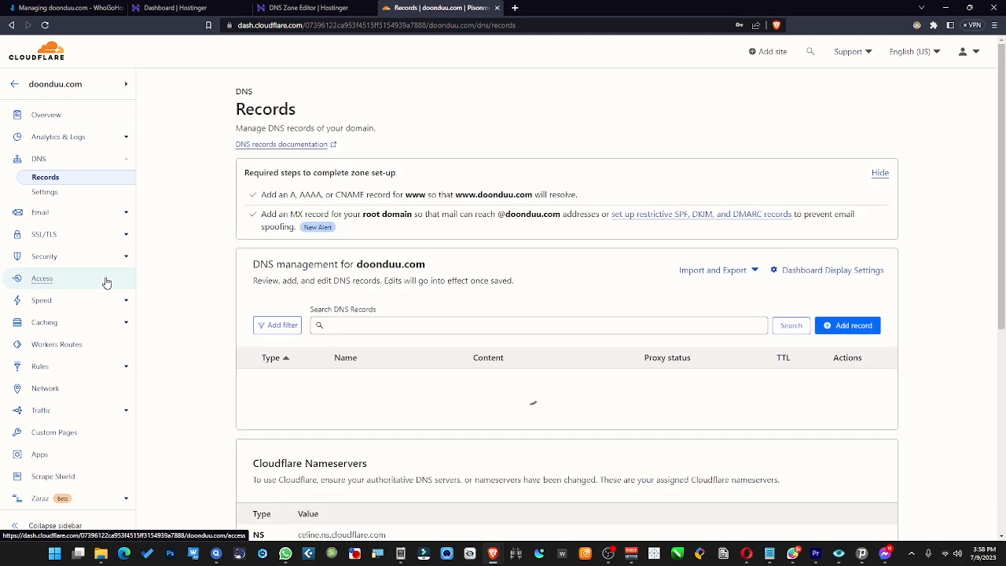
{"action": "scroll", "coordinate": [508, 367], "scroll_direction": "down", "scroll_amount": 2}
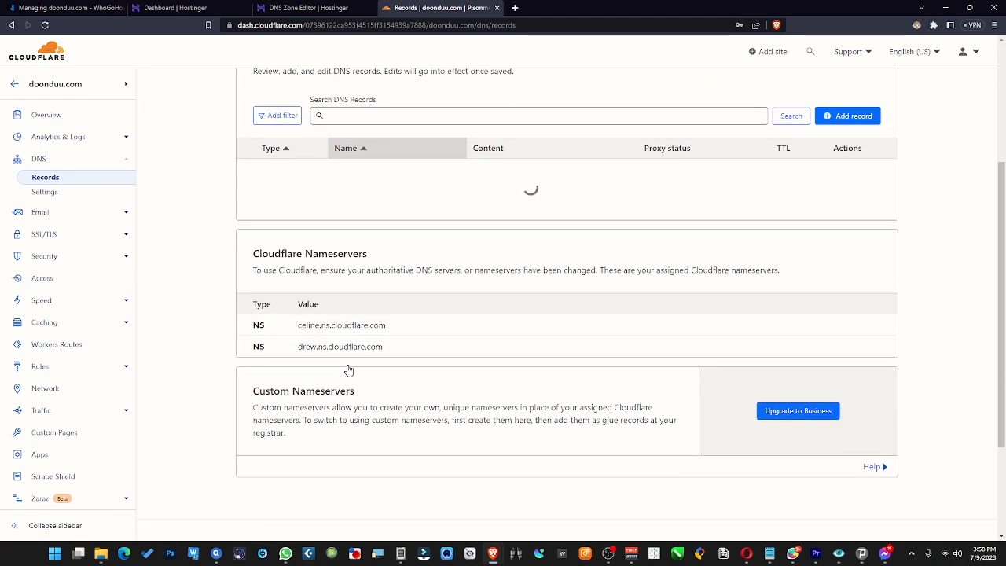
{"action": "scroll", "coordinate": [461, 370], "scroll_direction": "down", "scroll_amount": 3}
{"action": "scroll", "coordinate": [461, 371], "scroll_direction": "down", "scroll_amount": 2}
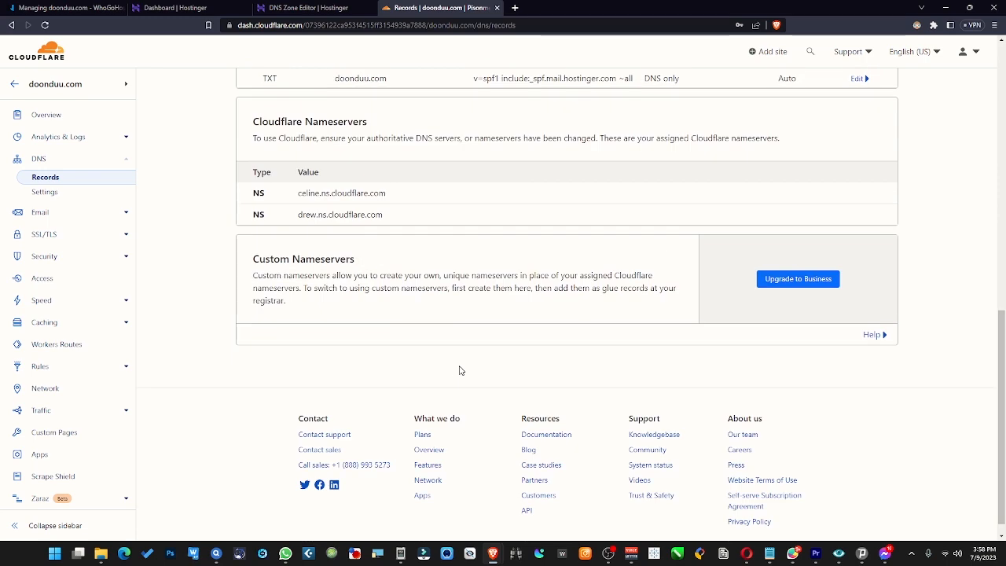
{"action": "scroll", "coordinate": [461, 370], "scroll_direction": "up", "scroll_amount": 6}
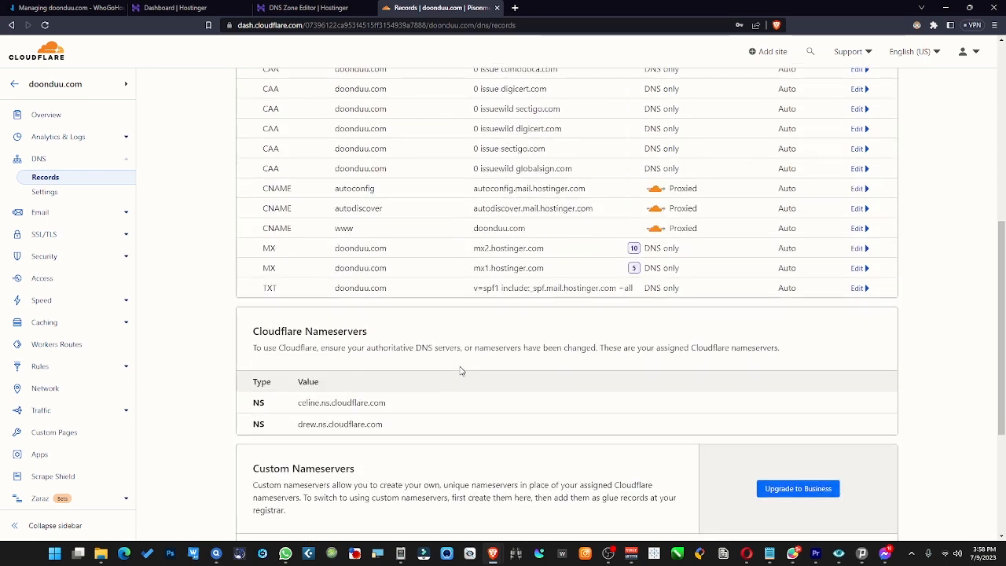
{"action": "scroll", "coordinate": [461, 370], "scroll_direction": "down", "scroll_amount": 3}
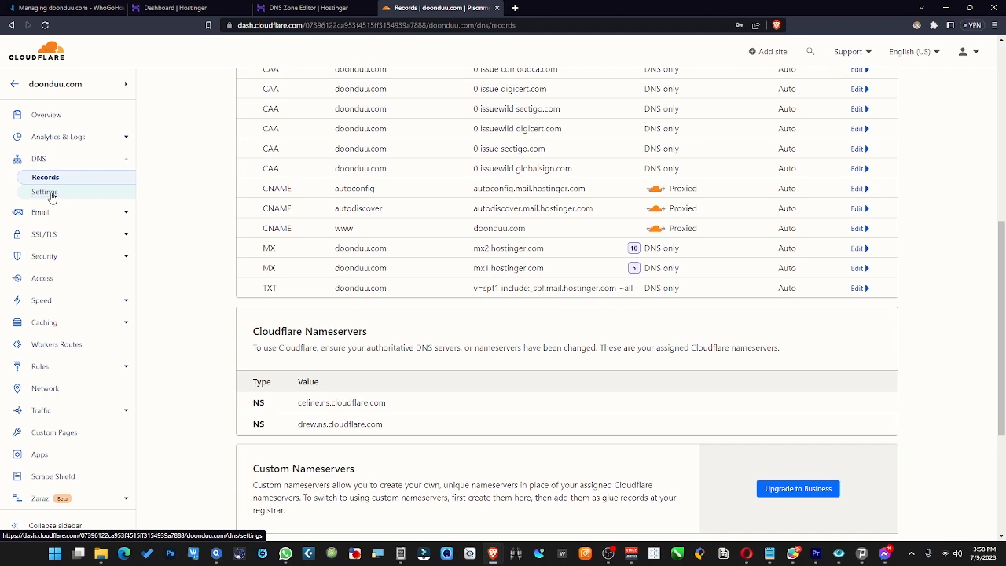
{"action": "left_click_drag", "start_coordinate": [52, 197], "coordinate": [204, 226]}
{"action": "scroll", "coordinate": [445, 436], "scroll_direction": "down", "scroll_amount": 4}
{"action": "scroll", "coordinate": [445, 435], "scroll_direction": "up", "scroll_amount": 3}
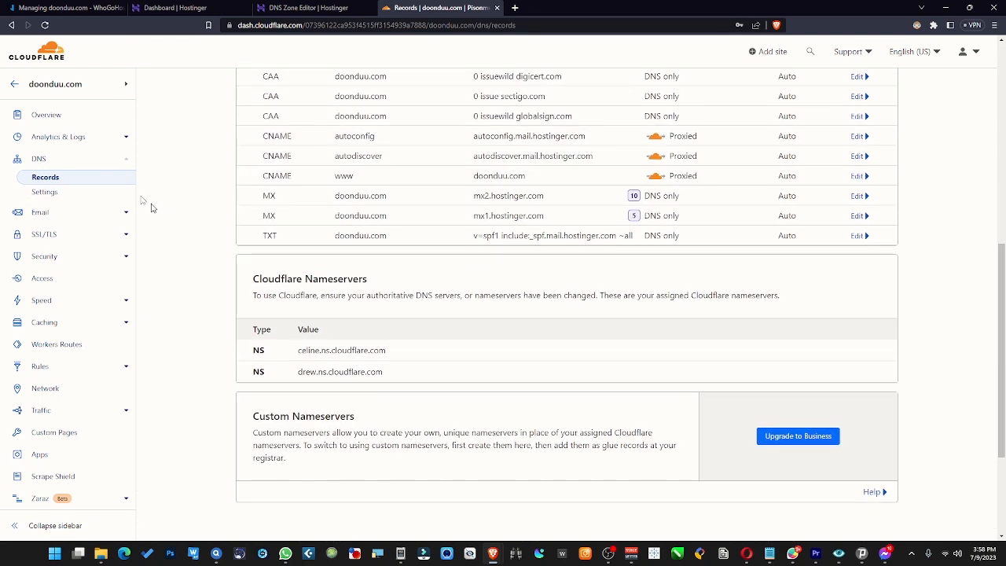
- Open the DNS Settings page in Cloudflare and start enabling DNSSEC for the domain
{"action": "left_click", "coordinate": [45, 192]}
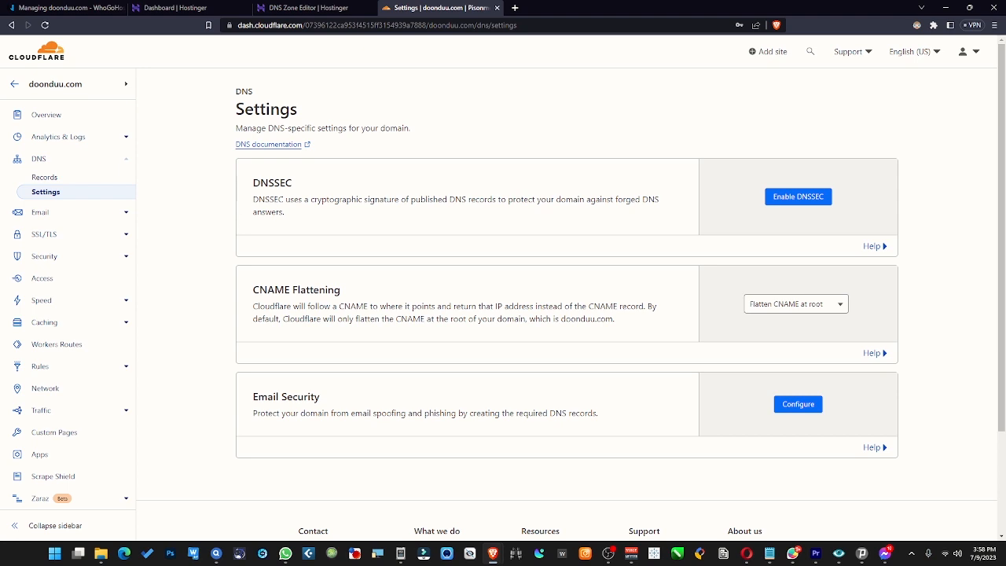
{"action": "double_click", "coordinate": [380, 182]}
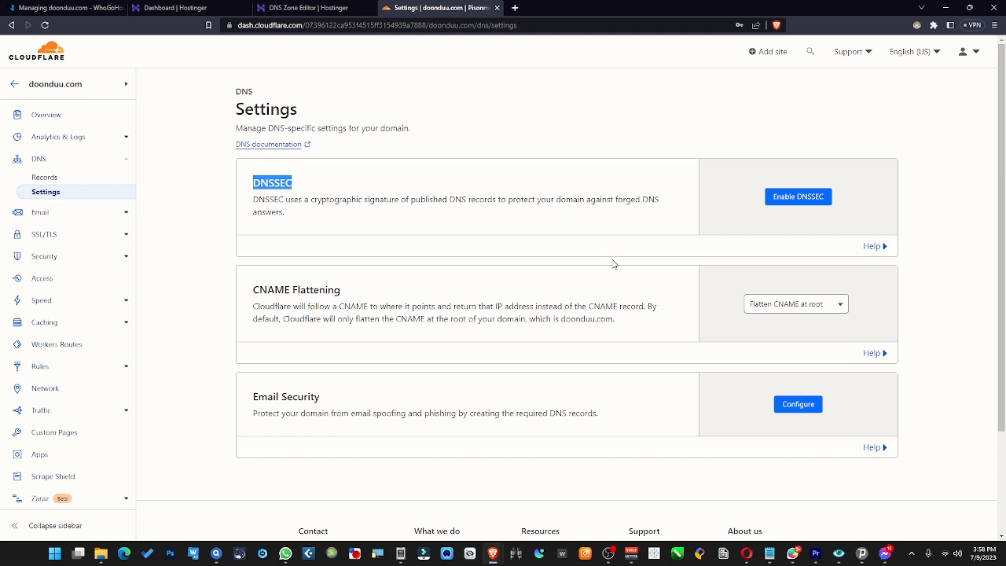
{"action": "left_click", "coordinate": [798, 197]}
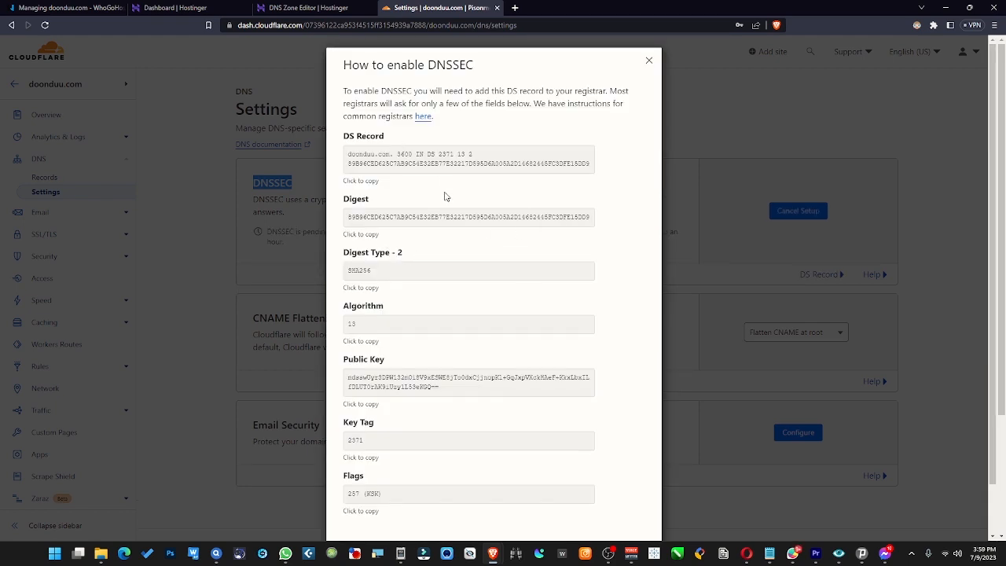
{"action": "scroll", "coordinate": [433, 279], "scroll_direction": "down", "scroll_amount": 1}
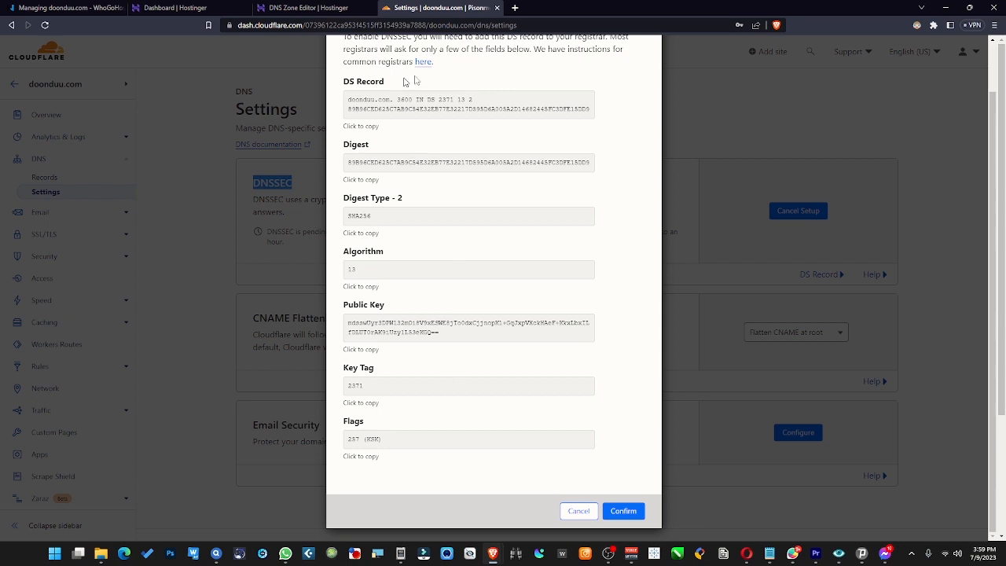
{"action": "scroll", "coordinate": [556, 298], "scroll_direction": "up", "scroll_amount": 1}
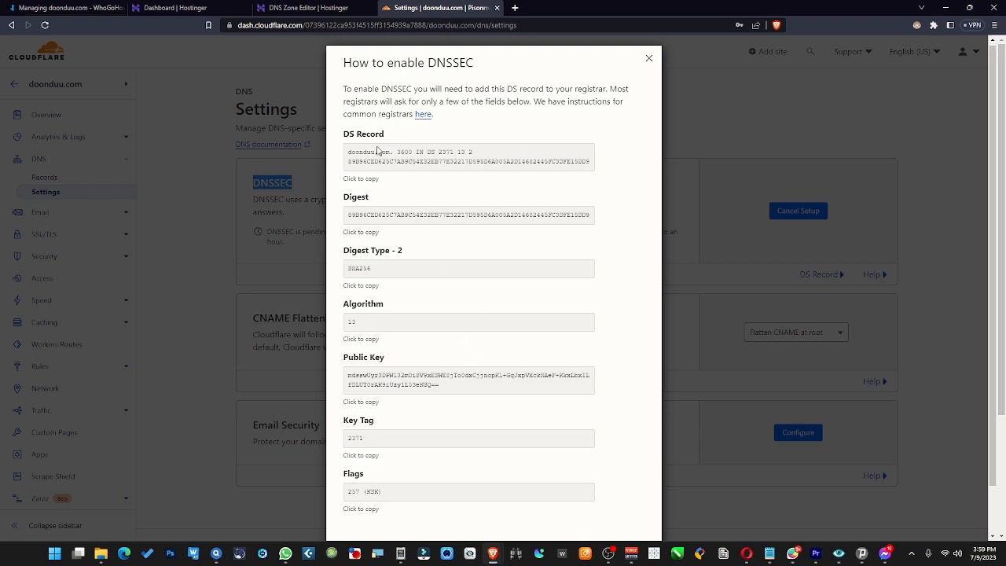
{"action": "scroll", "coordinate": [410, 376], "scroll_direction": "down", "scroll_amount": 2}
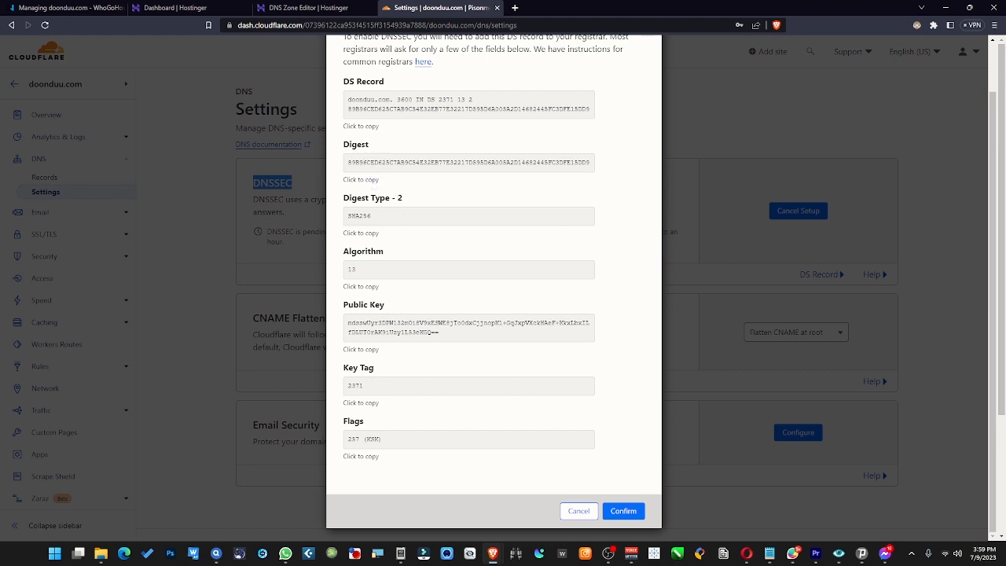
- Copy the Digest value from Cloudflare's DNSSEC details and paste it into the registrar's Digest field
{"action": "left_click_drag", "start_coordinate": [363, 99], "coordinate": [513, 101]}
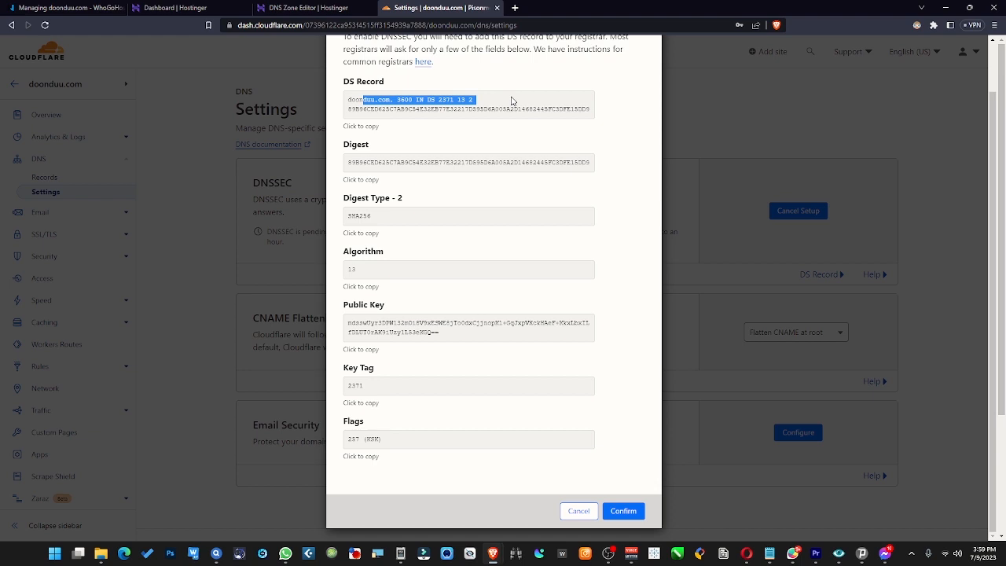
{"action": "left_click", "coordinate": [366, 140]}
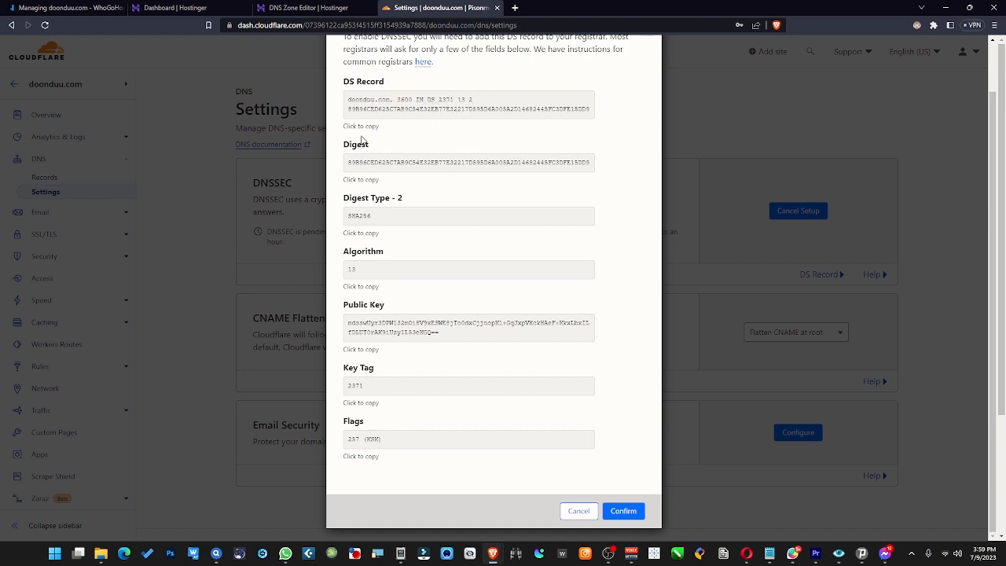
{"action": "left_click", "coordinate": [366, 184]}
{"action": "left_click", "coordinate": [109, 7]}
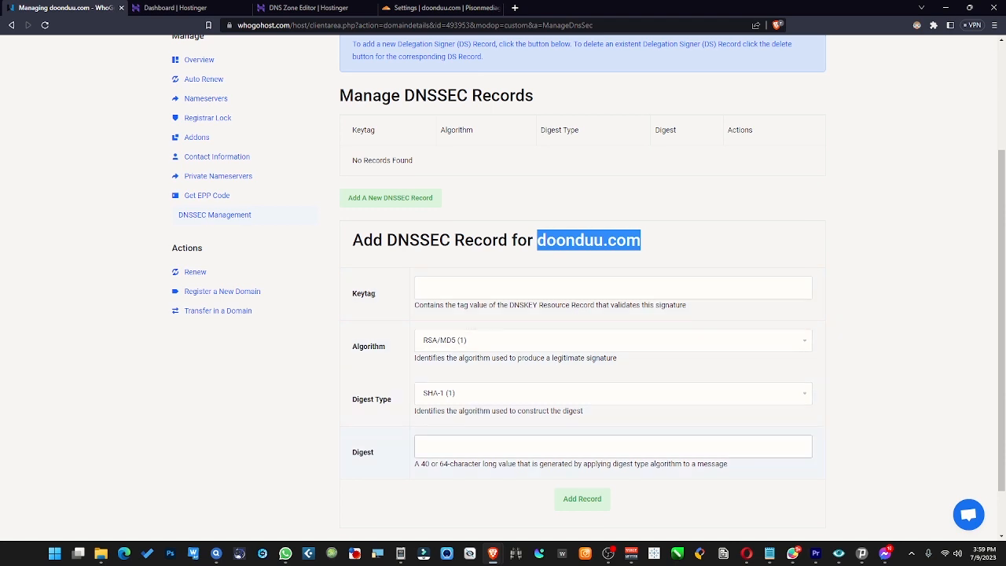
{"action": "left_click", "coordinate": [482, 450]}
{"action": "right_click", "coordinate": [482, 451]}
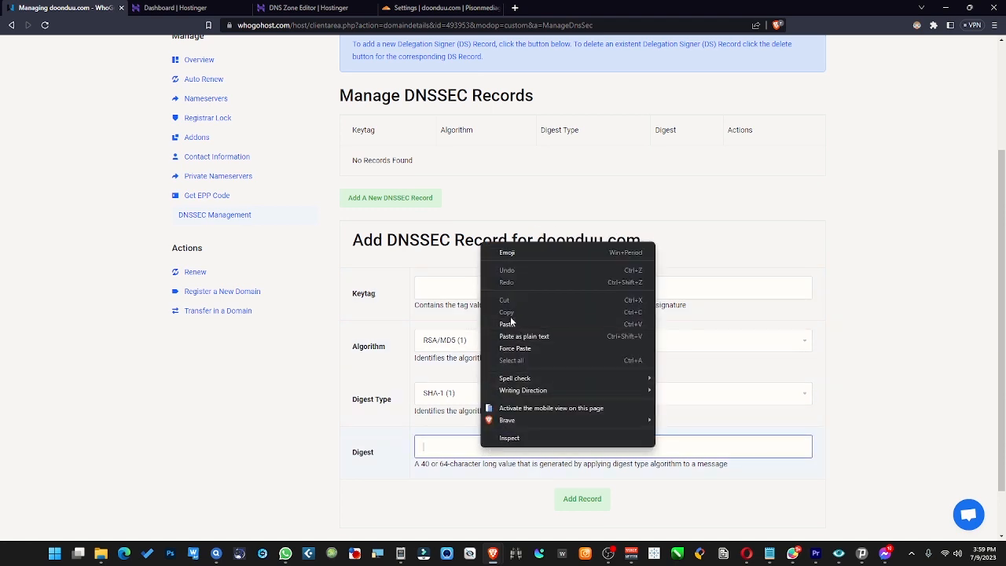
{"action": "left_click", "coordinate": [511, 324]}
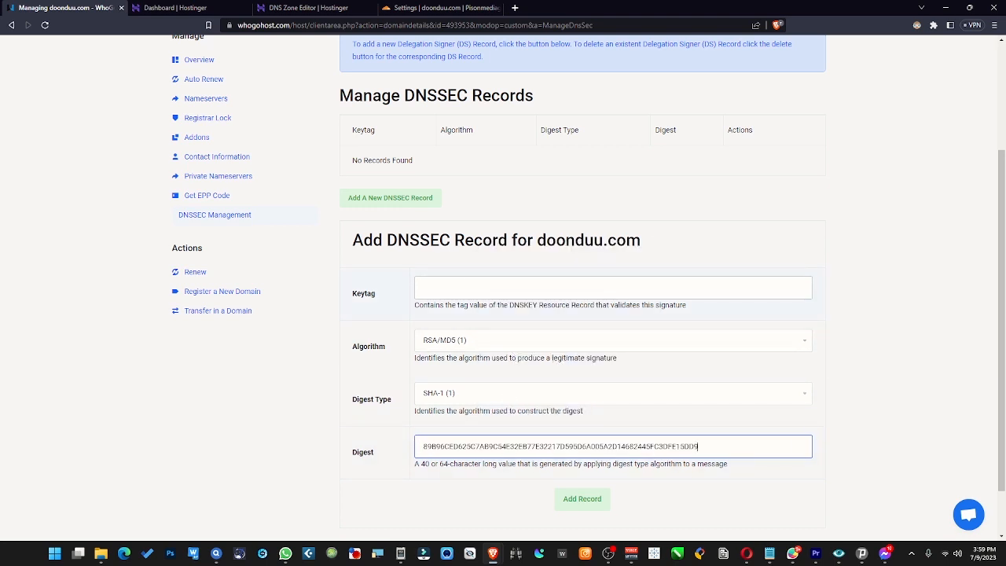
- Copy the Key Tag 2371 from Cloudflare's DNSSEC details and paste it into the registrar's Keytag field
{"action": "left_click", "coordinate": [425, 9]}
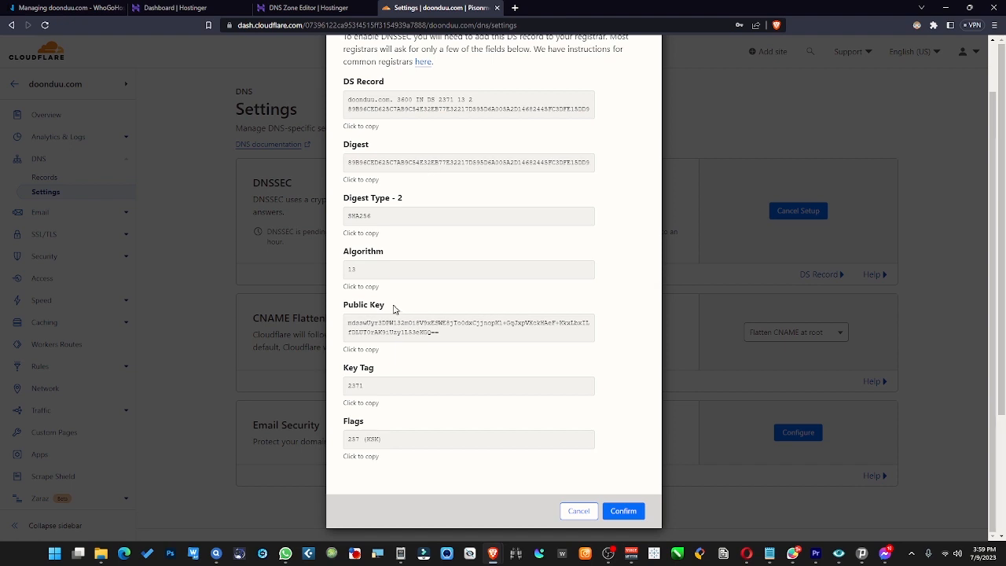
{"action": "left_click_drag", "start_coordinate": [363, 386], "coordinate": [339, 389]}
{"action": "right_click", "coordinate": [358, 386]}
{"action": "left_click", "coordinate": [383, 397]}
{"action": "left_click", "coordinate": [109, 7]}
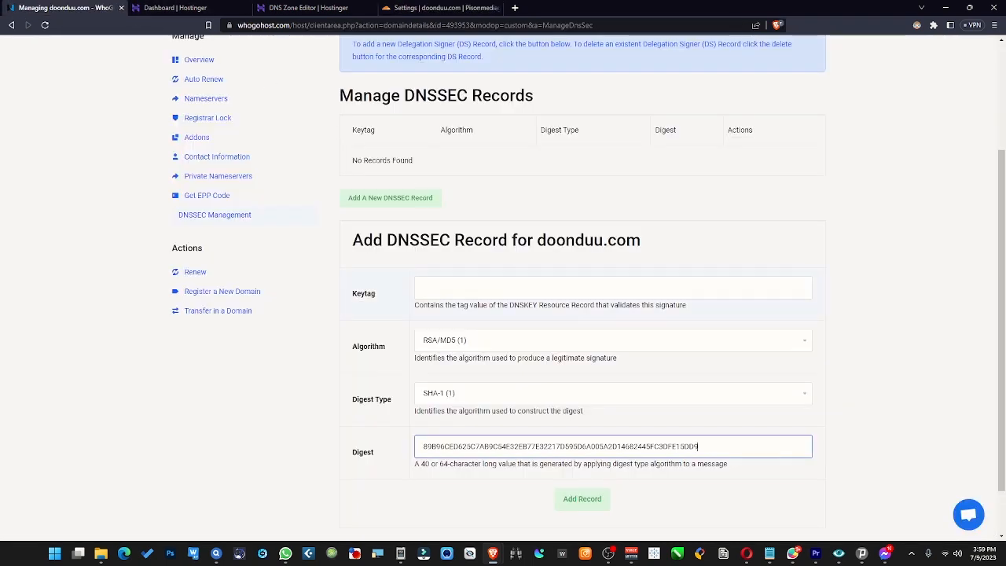
{"action": "left_click", "coordinate": [467, 290]}
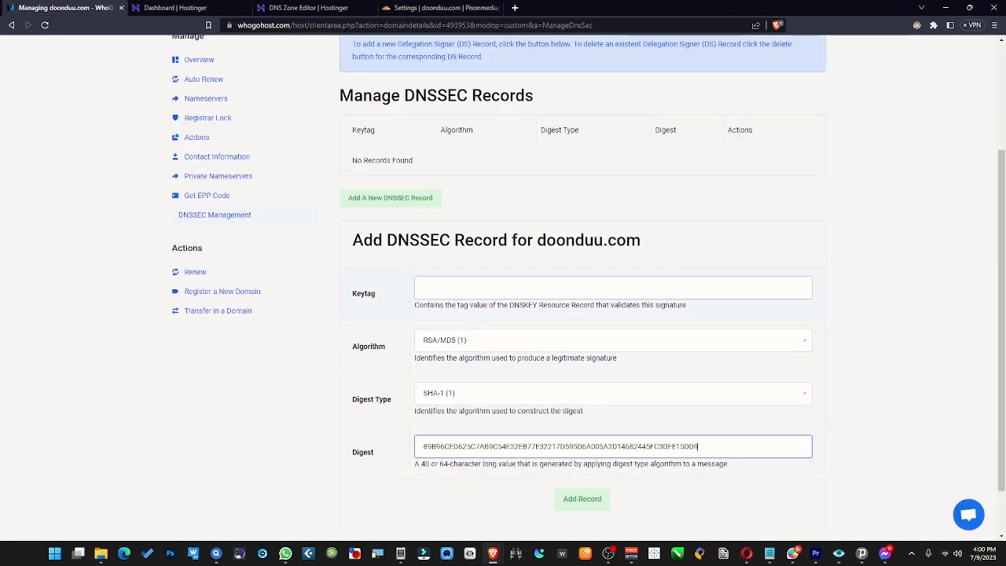
{"action": "right_click", "coordinate": [465, 289]}
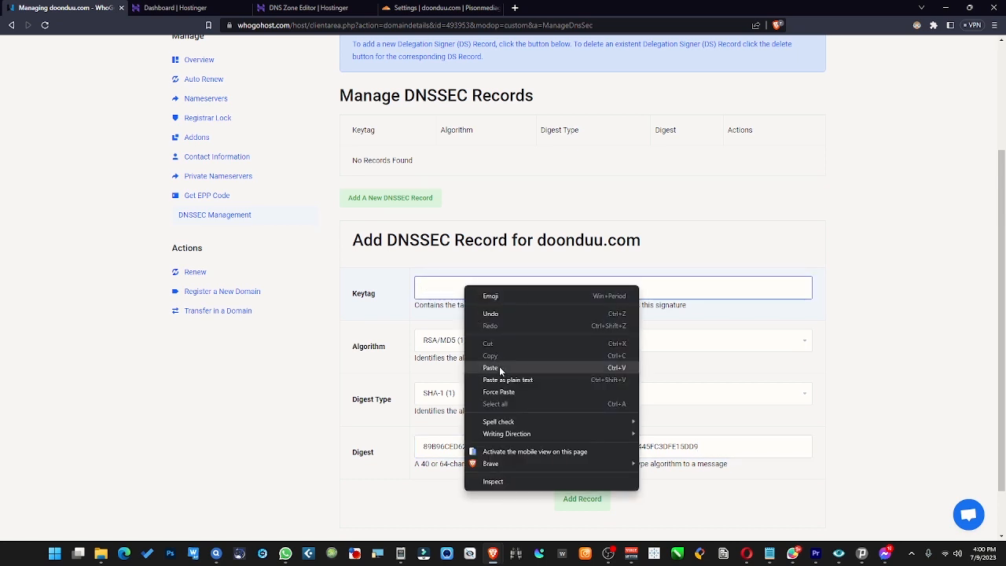
{"action": "left_click", "coordinate": [499, 366]}
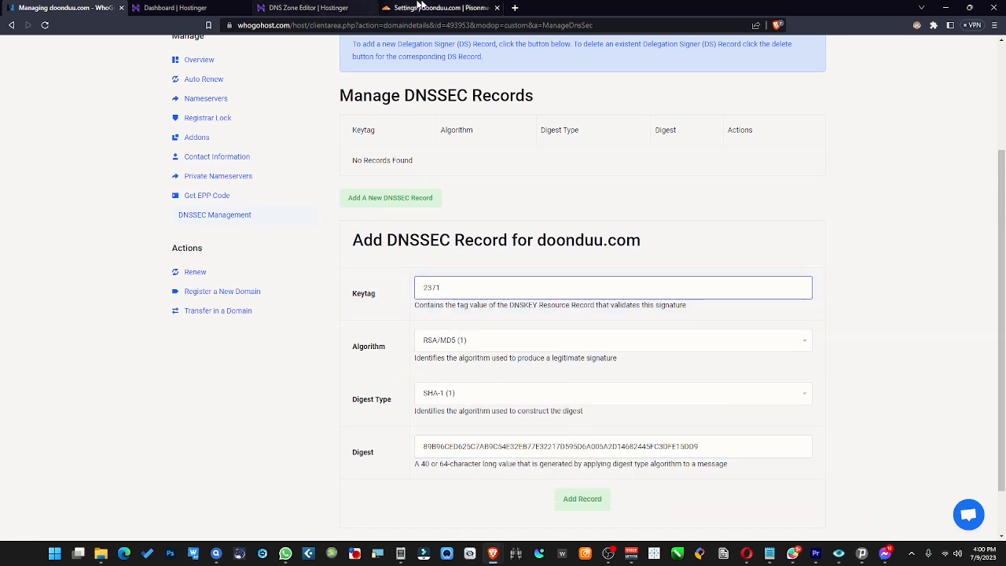
- Check Cloudflare's algorithm and set the registrar's Algorithm to ECDSA Curve P-256 with SHA-256 (13)
{"action": "left_click", "coordinate": [441, 8]}
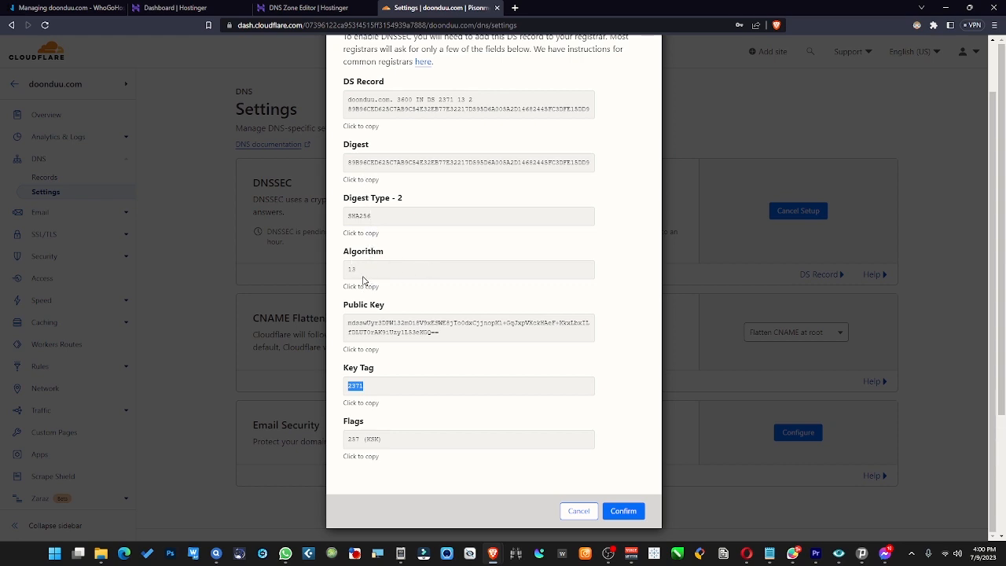
{"action": "left_click", "coordinate": [71, 8]}
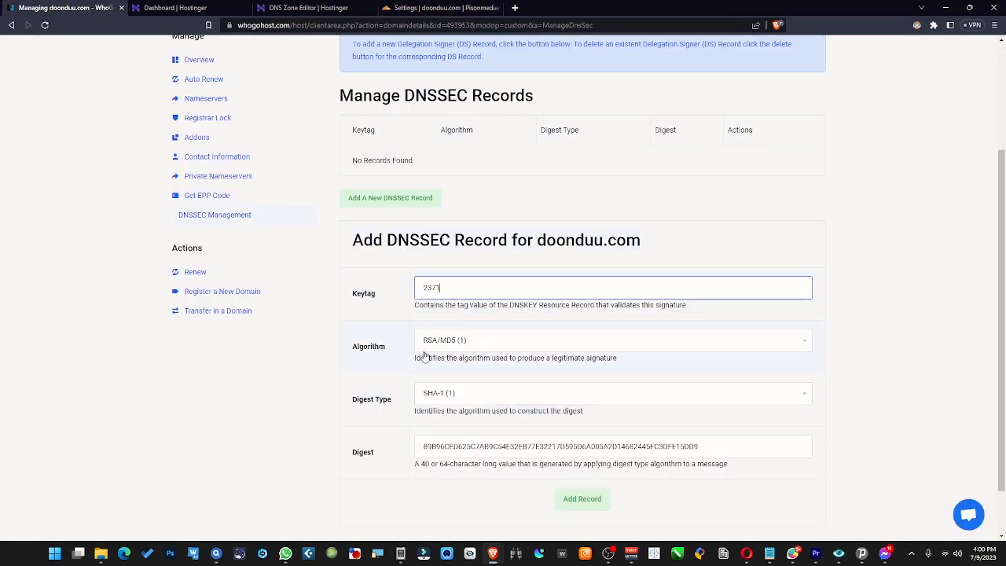
{"action": "left_click", "coordinate": [497, 347]}
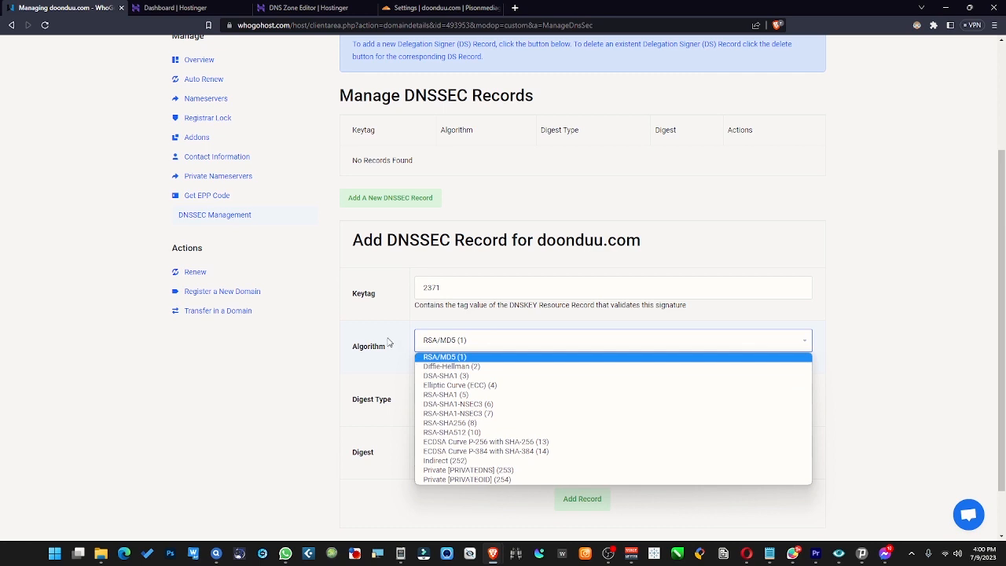
{"action": "left_click", "coordinate": [444, 338]}
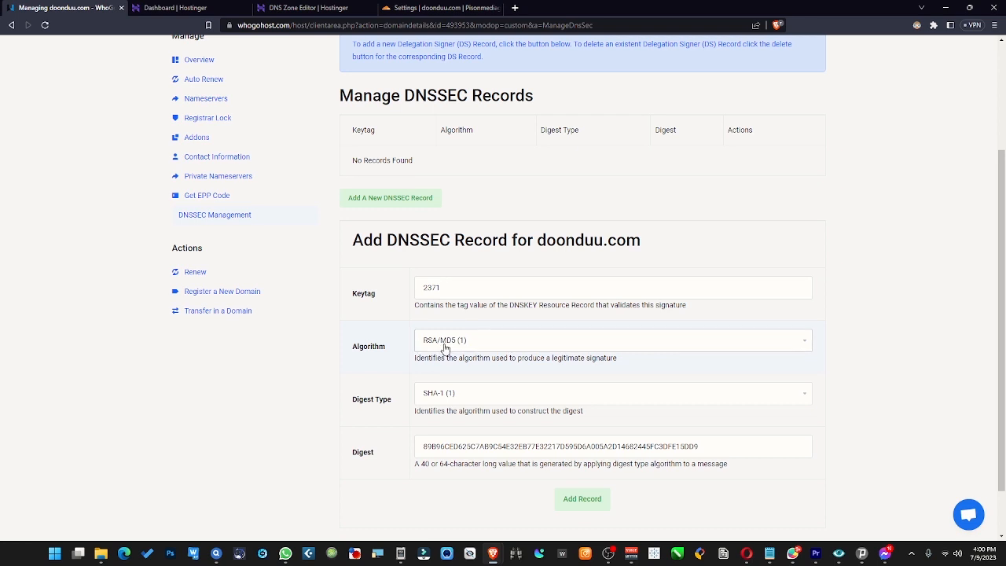
{"action": "left_click", "coordinate": [512, 344]}
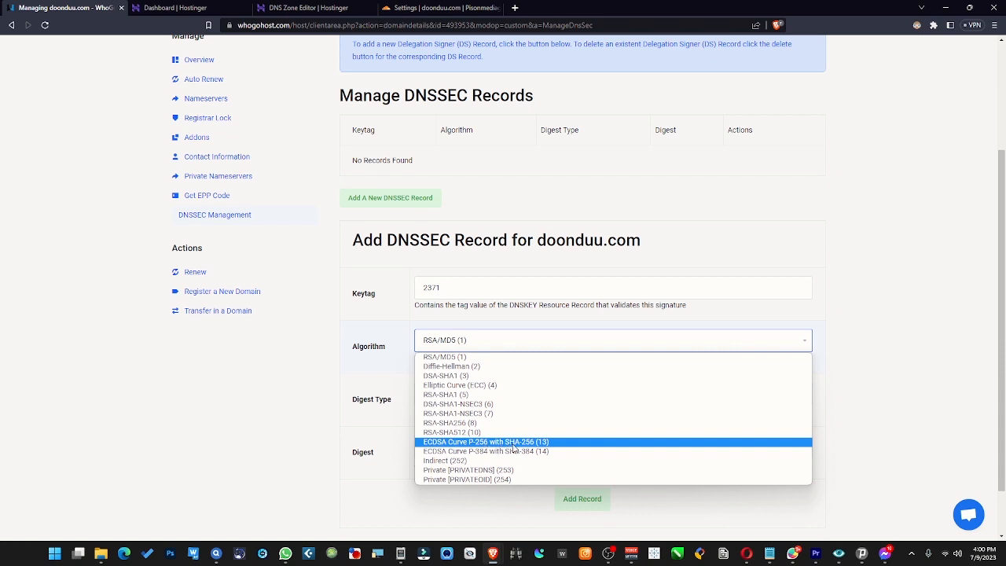
{"action": "left_click", "coordinate": [560, 443]}
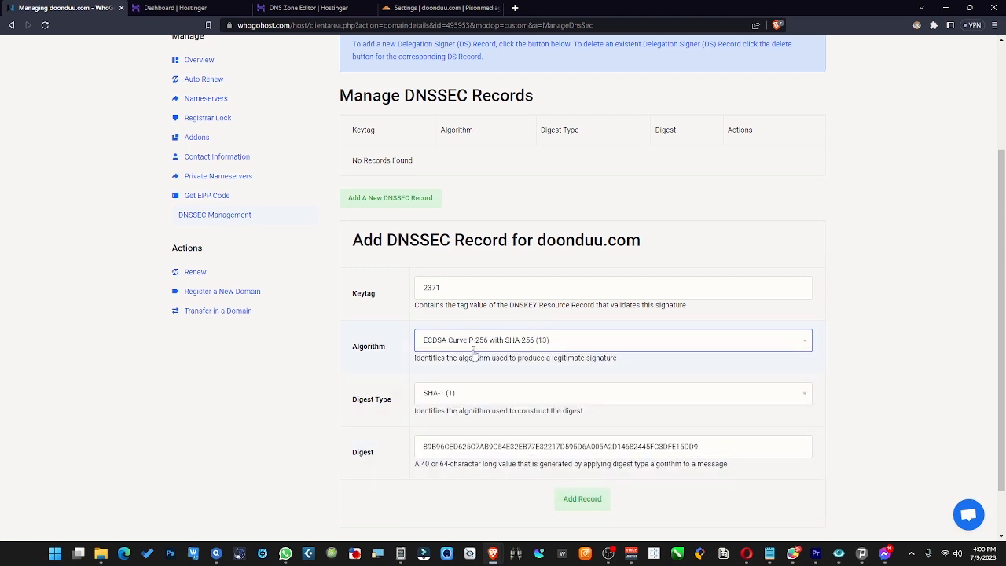
- Check Cloudflare's Digest Type and set the registrar's Digest Type to SHA-256 (2)
{"action": "left_click", "coordinate": [448, 8]}
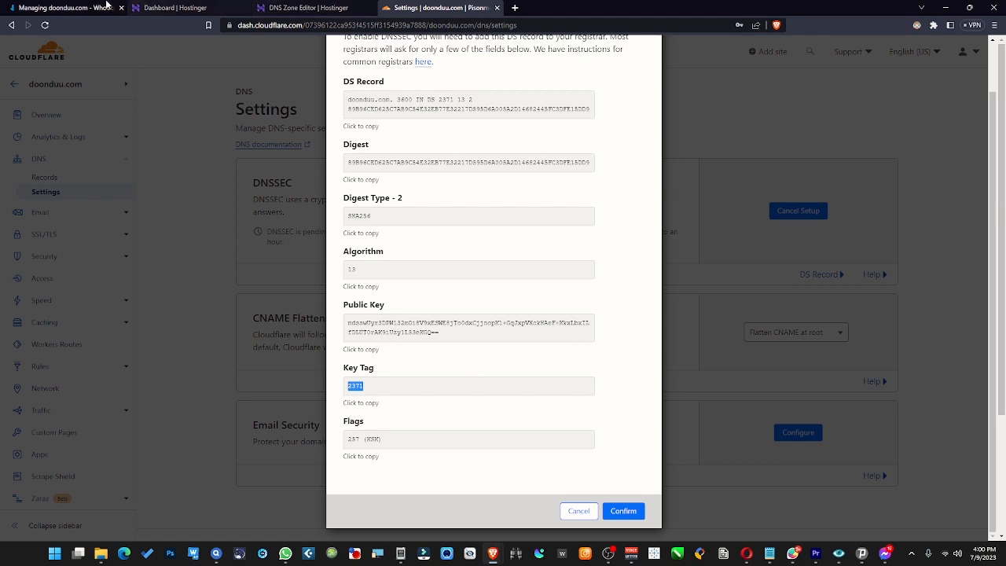
{"action": "left_click", "coordinate": [69, 8]}
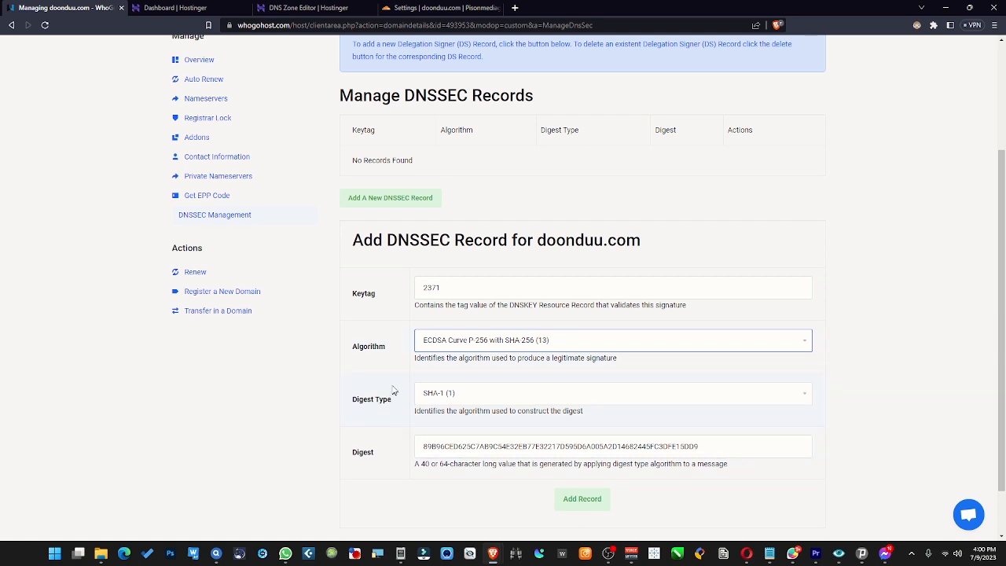
{"action": "left_click", "coordinate": [452, 7]}
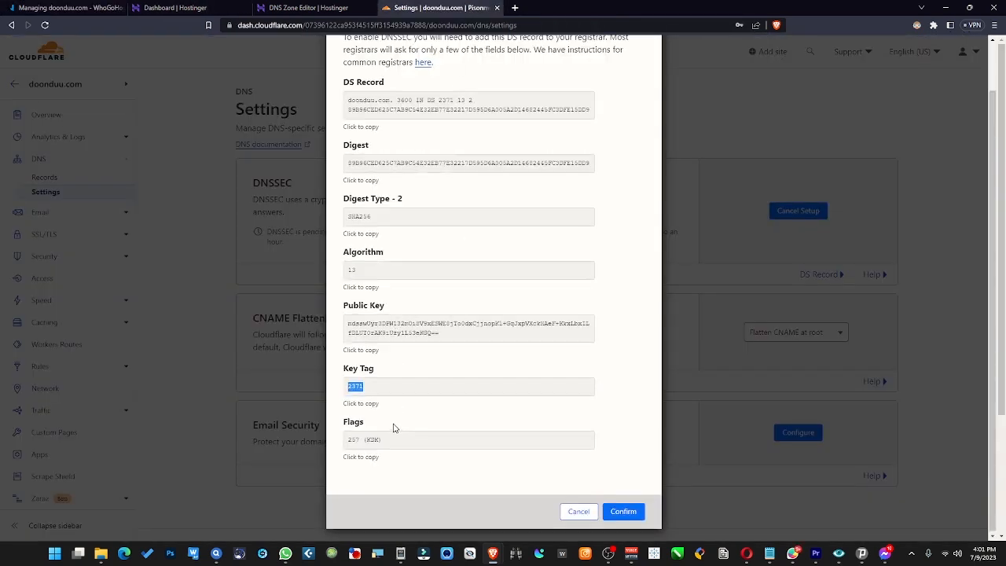
{"action": "scroll", "coordinate": [395, 425], "scroll_direction": "up", "scroll_amount": 1}
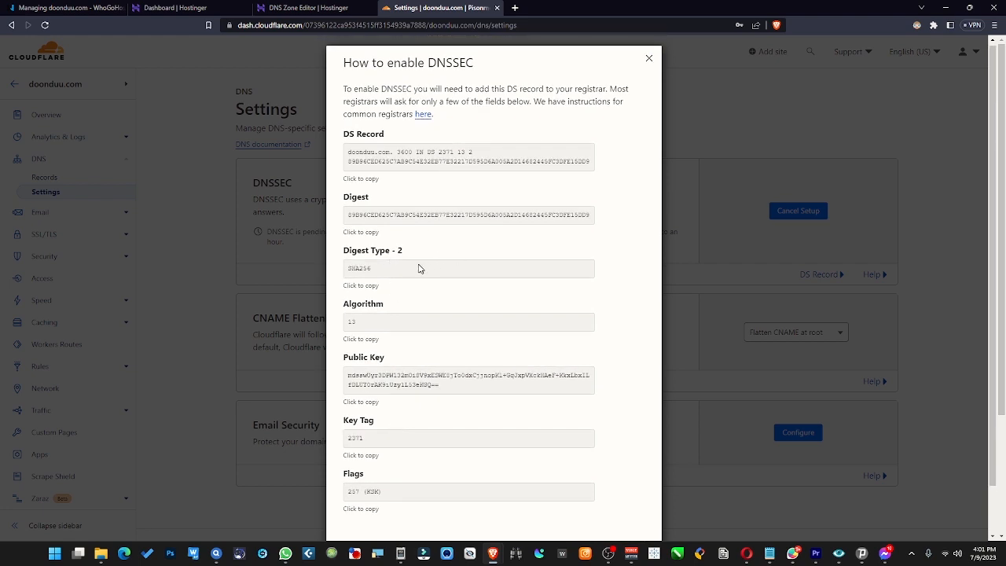
{"action": "left_click", "coordinate": [348, 270]}
{"action": "left_click", "coordinate": [59, 8]}
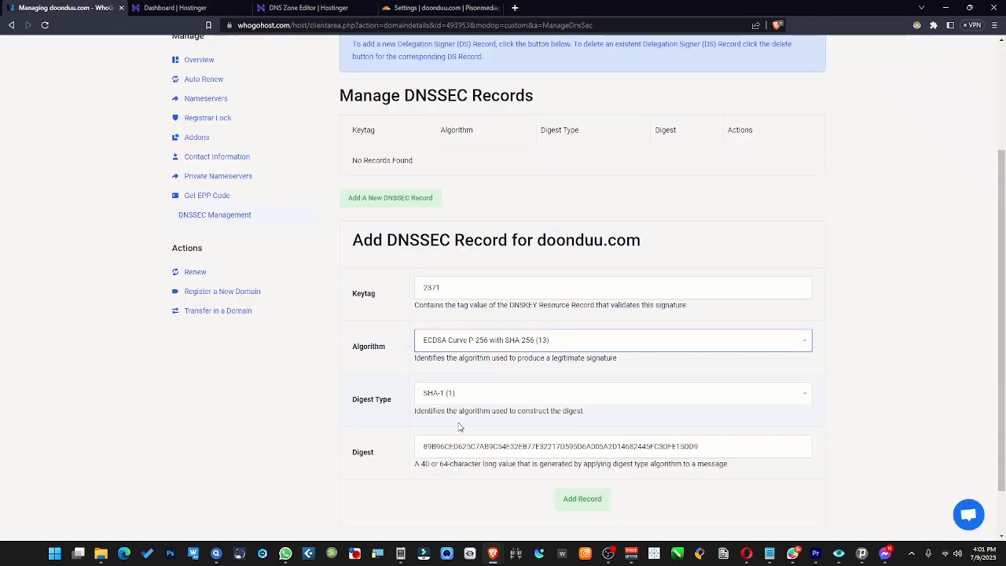
{"action": "left_click", "coordinate": [471, 396]}
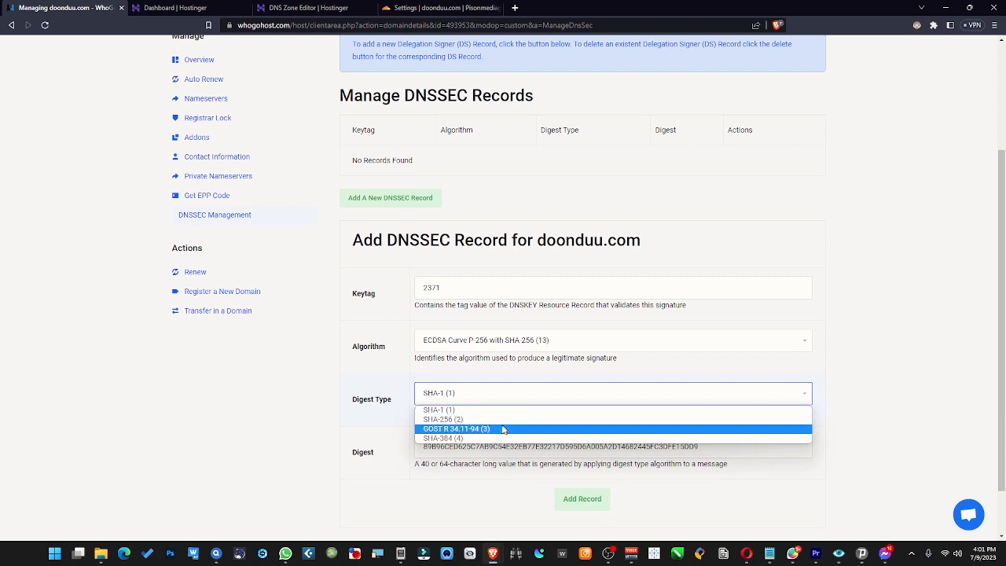
{"action": "left_click", "coordinate": [462, 420]}
{"action": "left_click", "coordinate": [437, 7]}
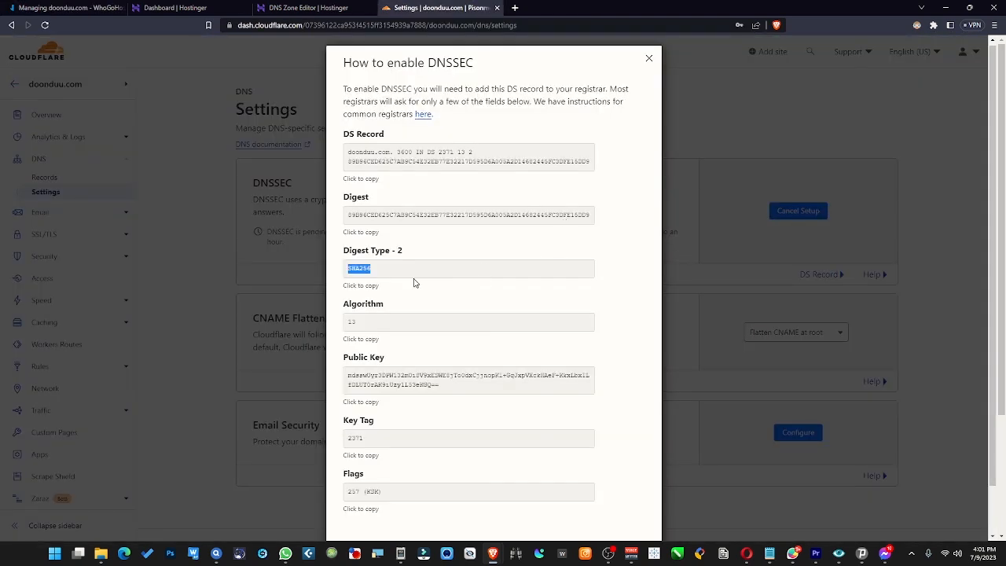
{"action": "left_click", "coordinate": [71, 8]}
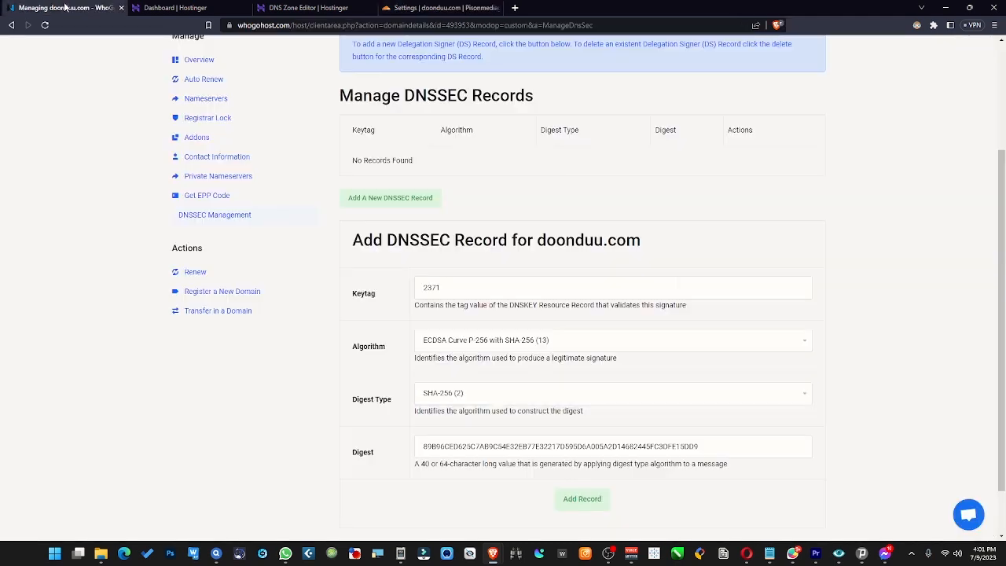
{"action": "left_click", "coordinate": [423, 401]}
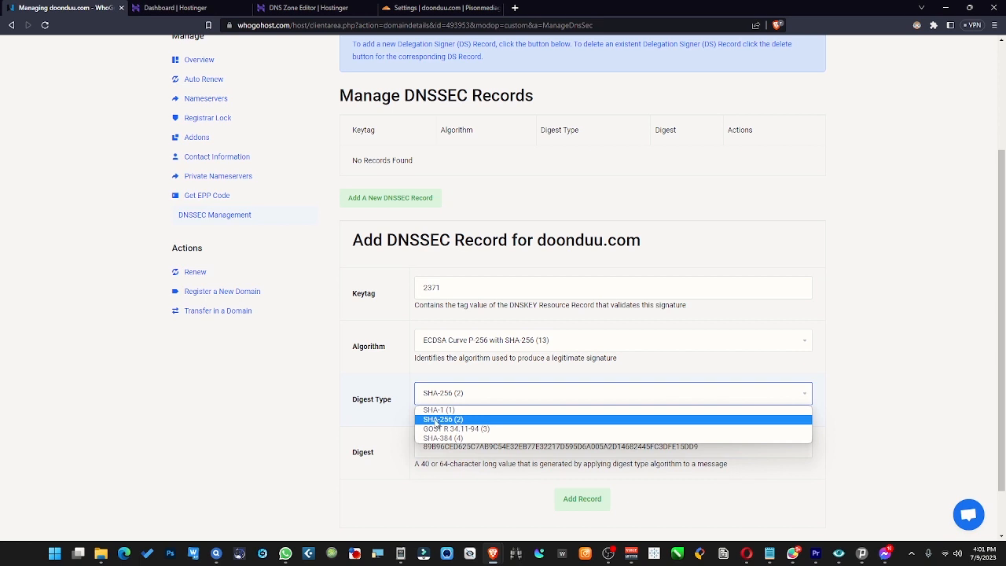
{"action": "left_click", "coordinate": [478, 422]}
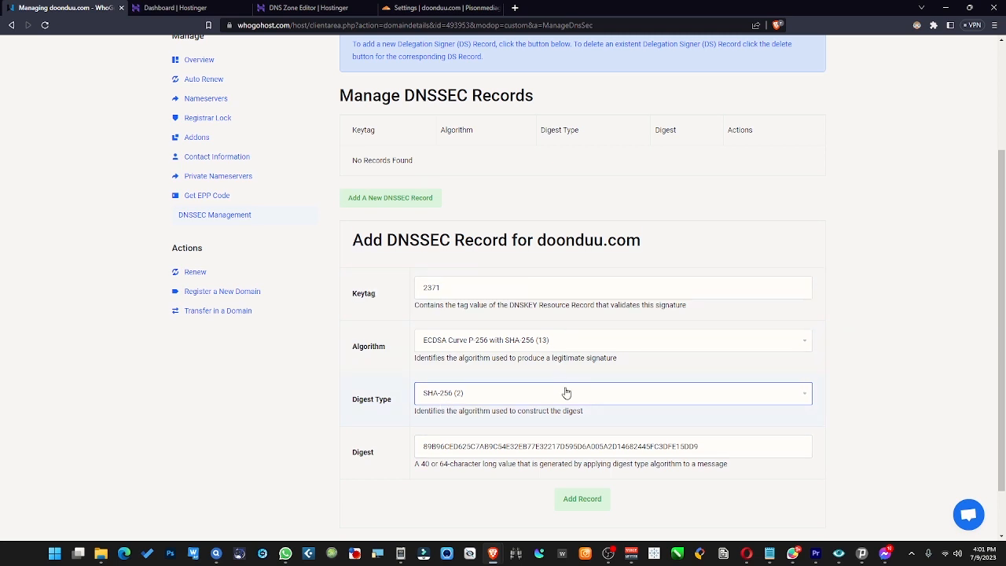
- Submit the new DNSSEC record for doonduu.com
{"action": "left_click", "coordinate": [581, 507]}
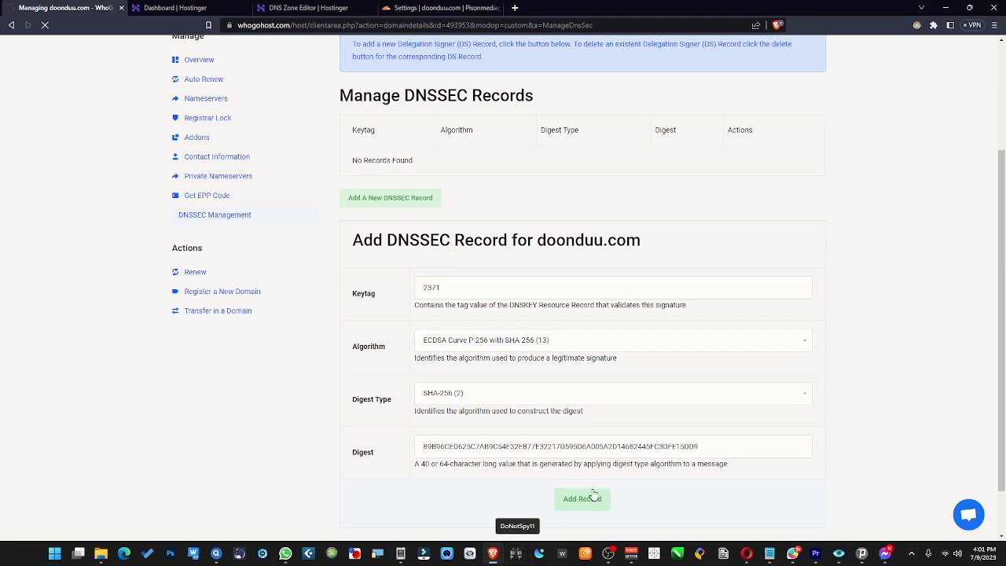
{"action": "scroll", "coordinate": [591, 497], "scroll_direction": "down", "scroll_amount": 1}
{"action": "scroll", "coordinate": [595, 498], "scroll_direction": "up", "scroll_amount": 3}
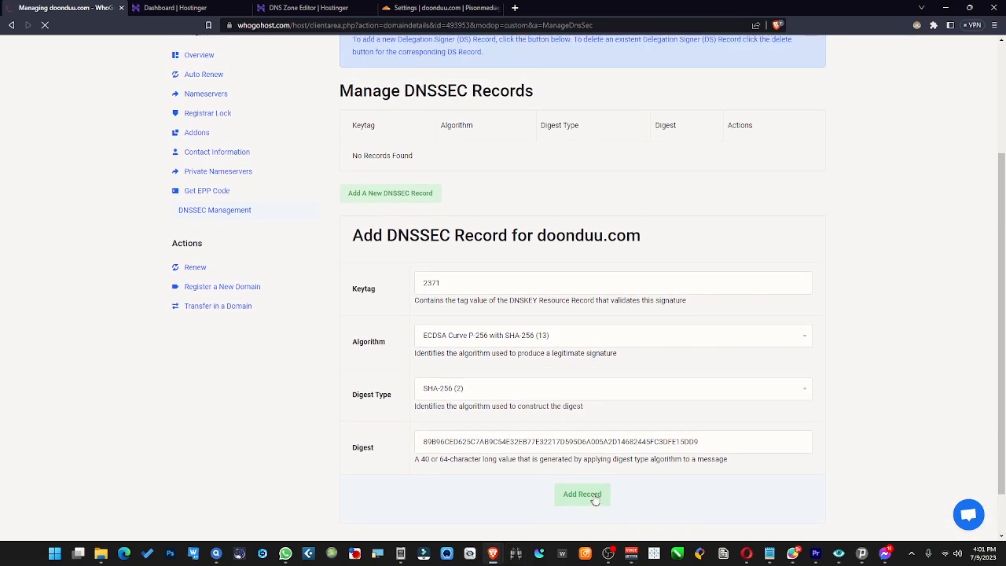
{"action": "scroll", "coordinate": [595, 500], "scroll_direction": "down", "scroll_amount": 1}
{"action": "scroll", "coordinate": [595, 502], "scroll_direction": "down", "scroll_amount": 2}
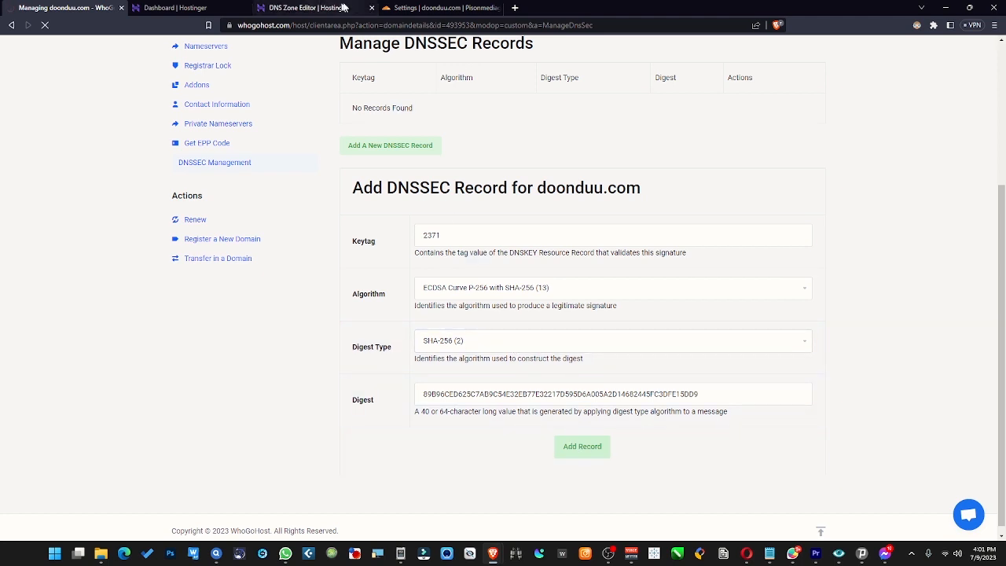
{"action": "left_click", "coordinate": [440, 8]}
{"action": "scroll", "coordinate": [452, 356], "scroll_direction": "down", "scroll_amount": 1}
{"action": "scroll", "coordinate": [432, 444], "scroll_direction": "down", "scroll_amount": 1}
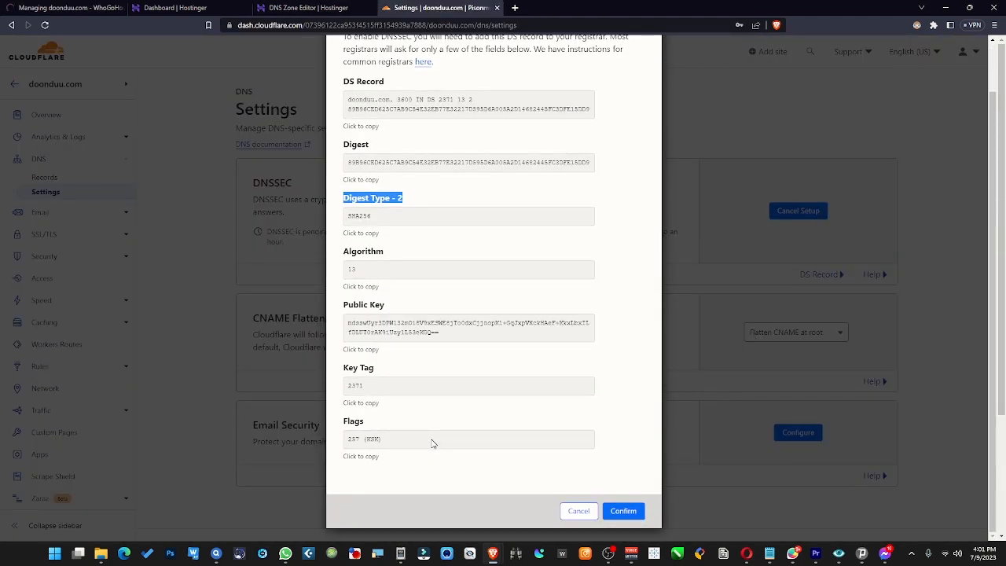
{"action": "left_click", "coordinate": [66, 8]}
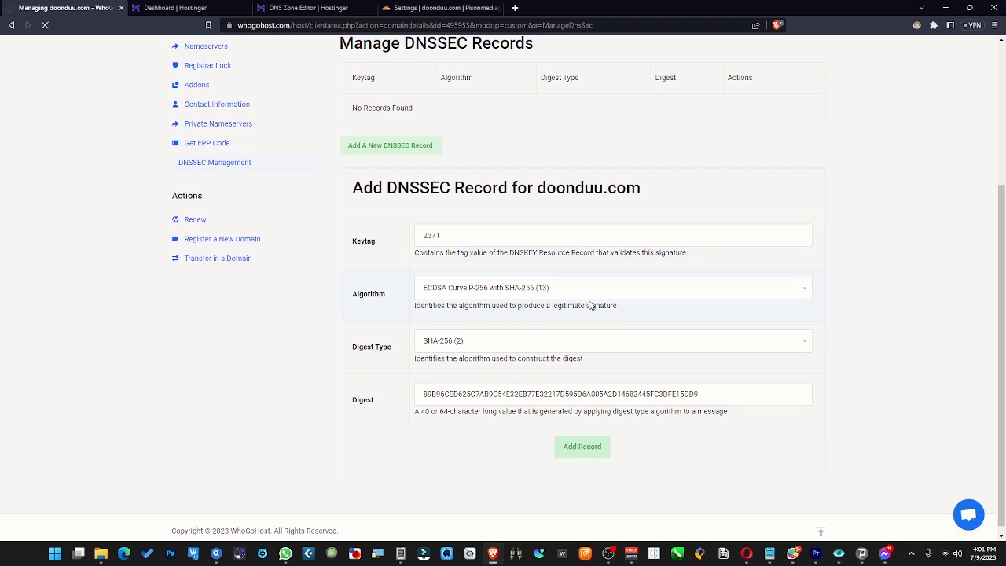
{"action": "scroll", "coordinate": [591, 305], "scroll_direction": "up", "scroll_amount": 1}
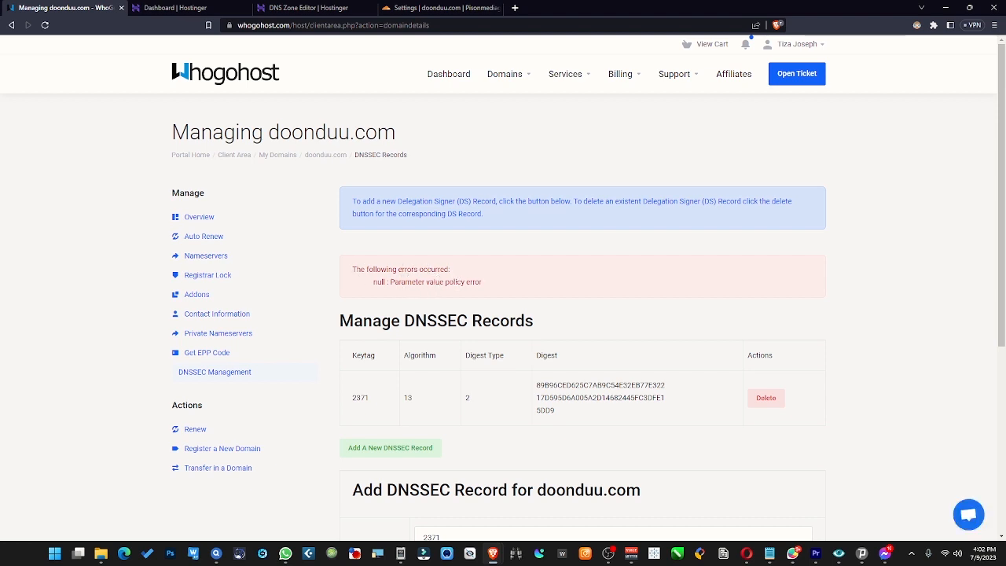
- Review the DNSSEC records table and the error message shown above it
{"action": "scroll", "coordinate": [540, 326], "scroll_direction": "down", "scroll_amount": 1}
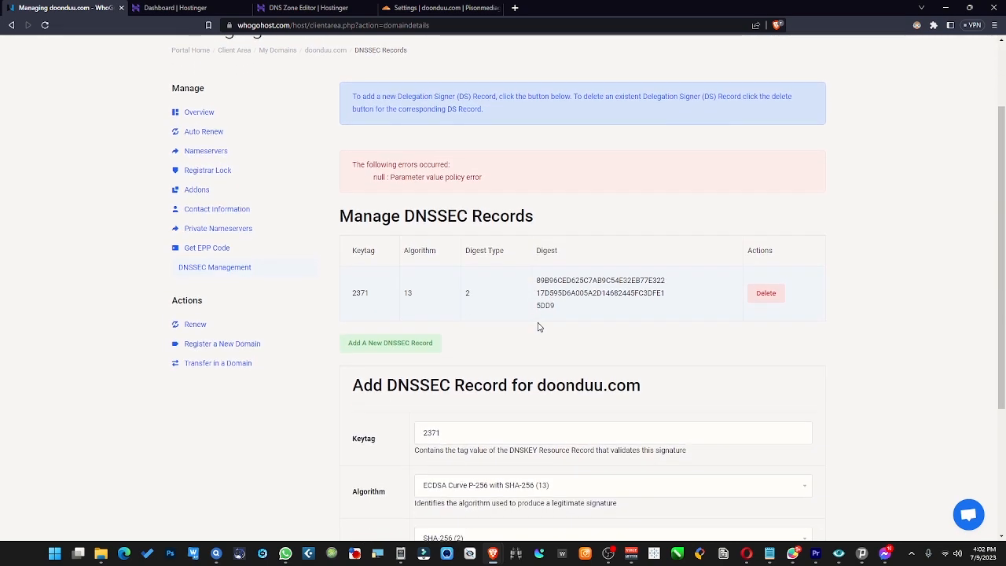
{"action": "scroll", "coordinate": [539, 326], "scroll_direction": "down", "scroll_amount": 2}
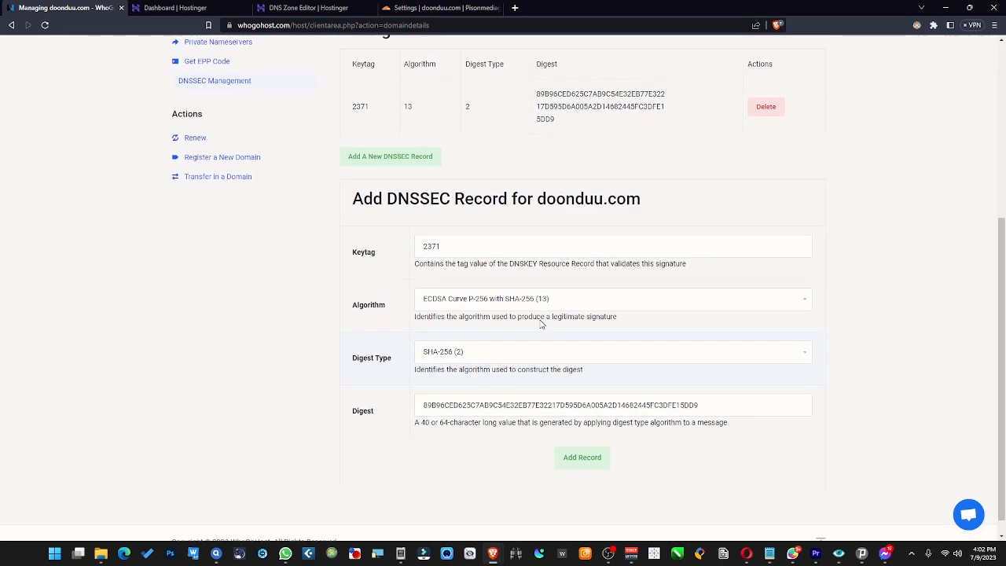
{"action": "scroll", "coordinate": [541, 323], "scroll_direction": "up", "scroll_amount": 1}
{"action": "scroll", "coordinate": [441, 226], "scroll_direction": "up", "scroll_amount": 1}
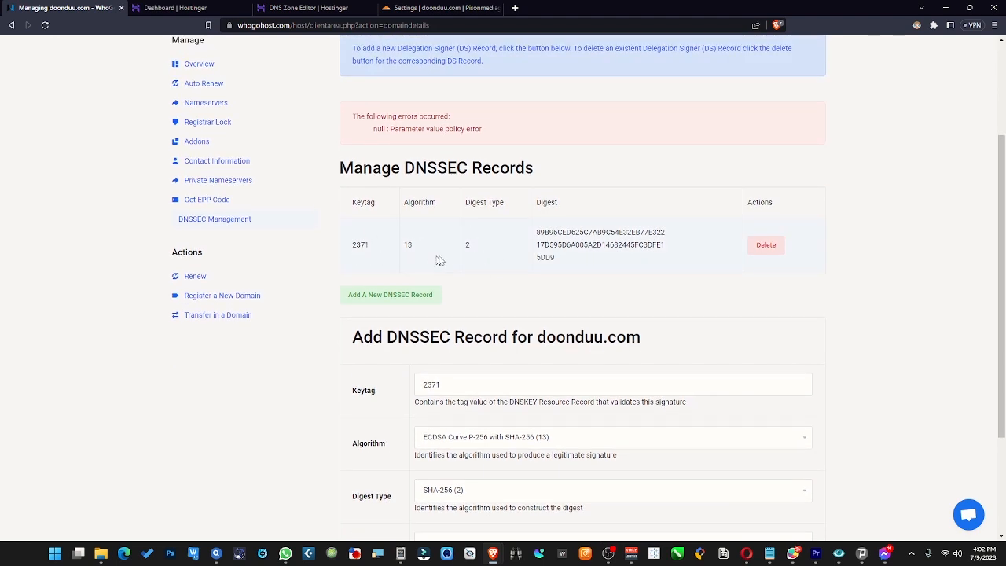
{"action": "left_click_drag", "start_coordinate": [546, 233], "coordinate": [677, 233]}
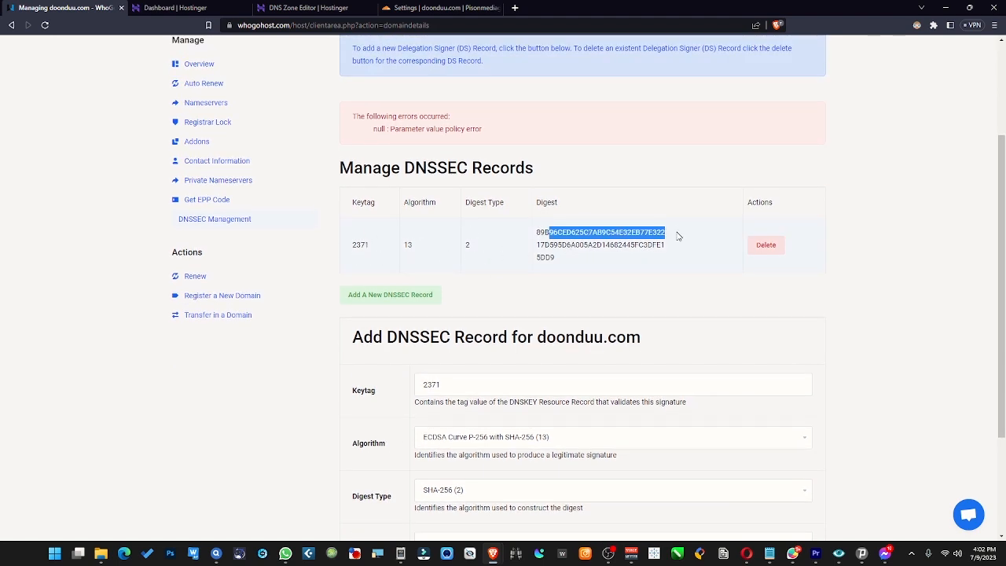
{"action": "left_click", "coordinate": [637, 242]}
{"action": "scroll", "coordinate": [566, 276], "scroll_direction": "down", "scroll_amount": 2}
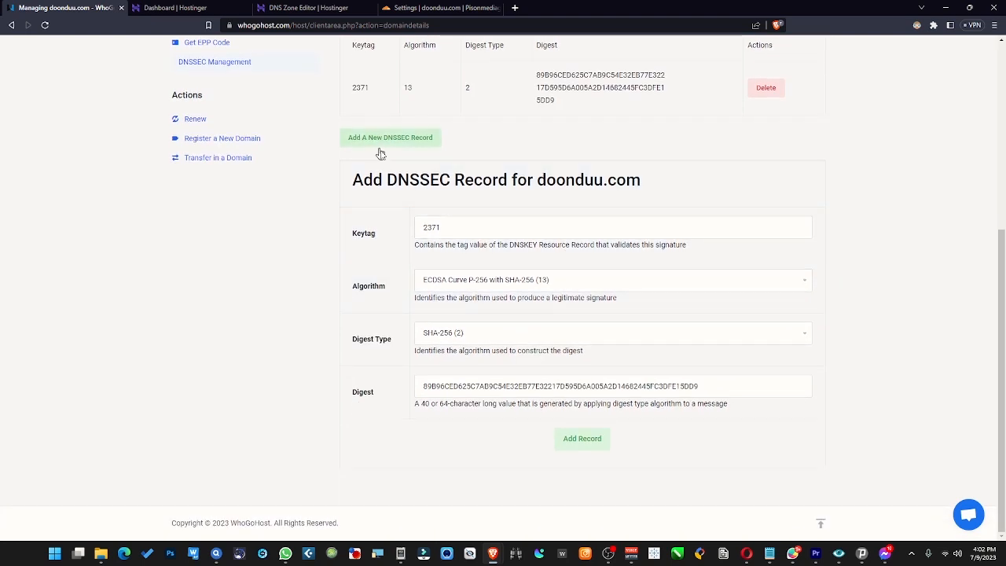
{"action": "scroll", "coordinate": [444, 158], "scroll_direction": "up", "scroll_amount": 1}
{"action": "scroll", "coordinate": [402, 200], "scroll_direction": "up", "scroll_amount": 1}
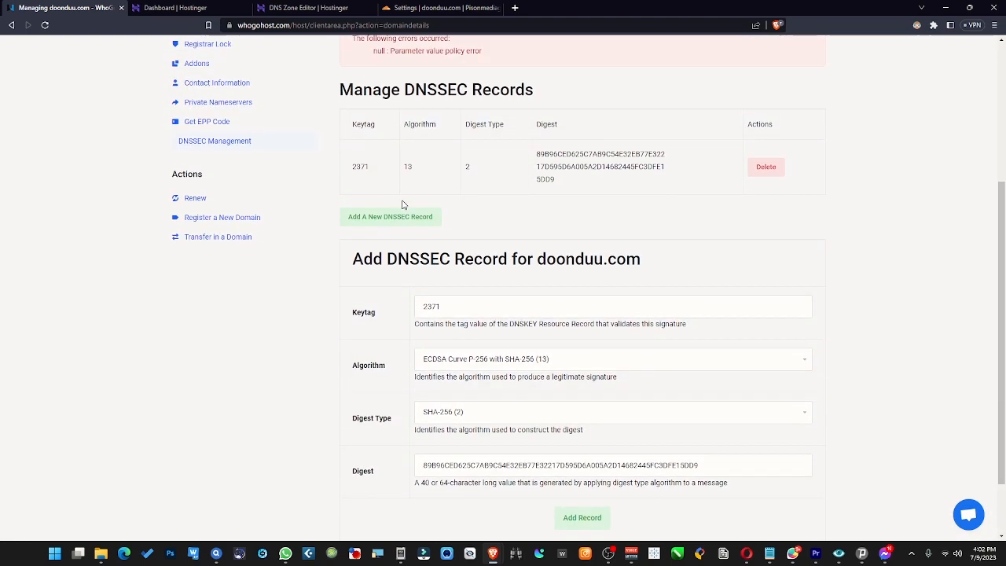
{"action": "left_click_drag", "start_coordinate": [398, 63], "coordinate": [487, 77]}
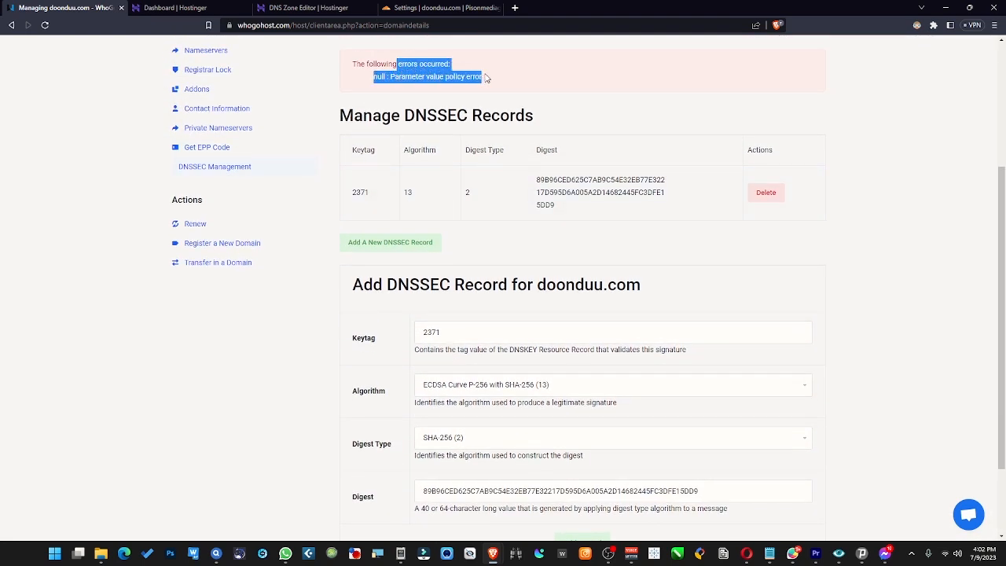
{"action": "left_click", "coordinate": [487, 77]}
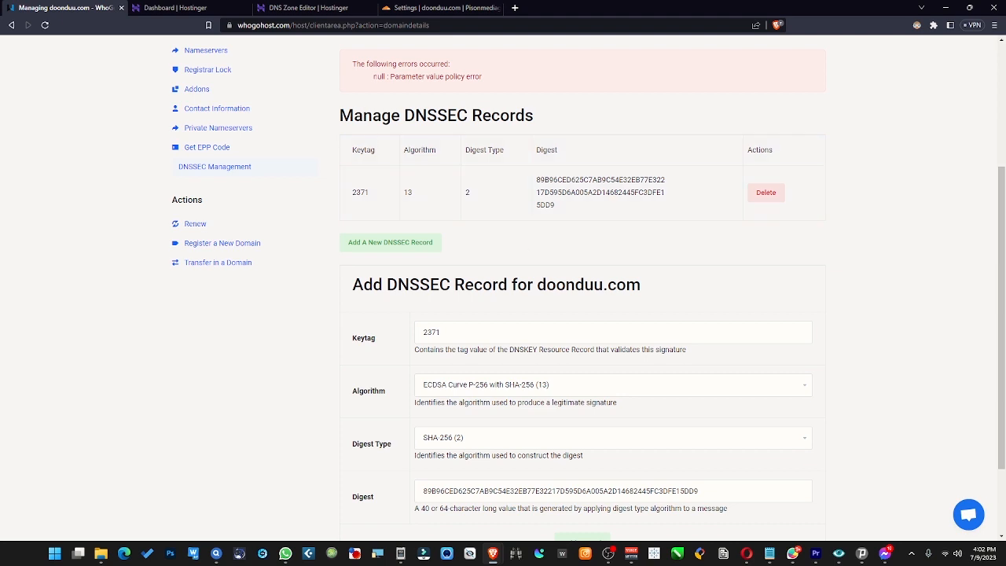
- Review the registrar's error message and the digest of the DNSSEC record in the records table
{"action": "left_click_drag", "start_coordinate": [349, 64], "coordinate": [555, 83]}
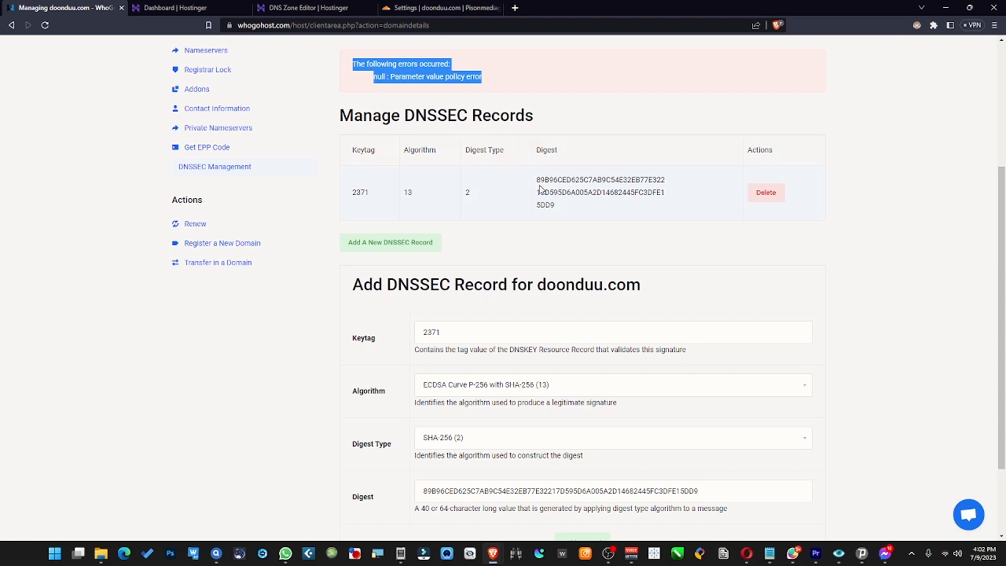
{"action": "left_click_drag", "start_coordinate": [540, 179], "coordinate": [612, 181]}
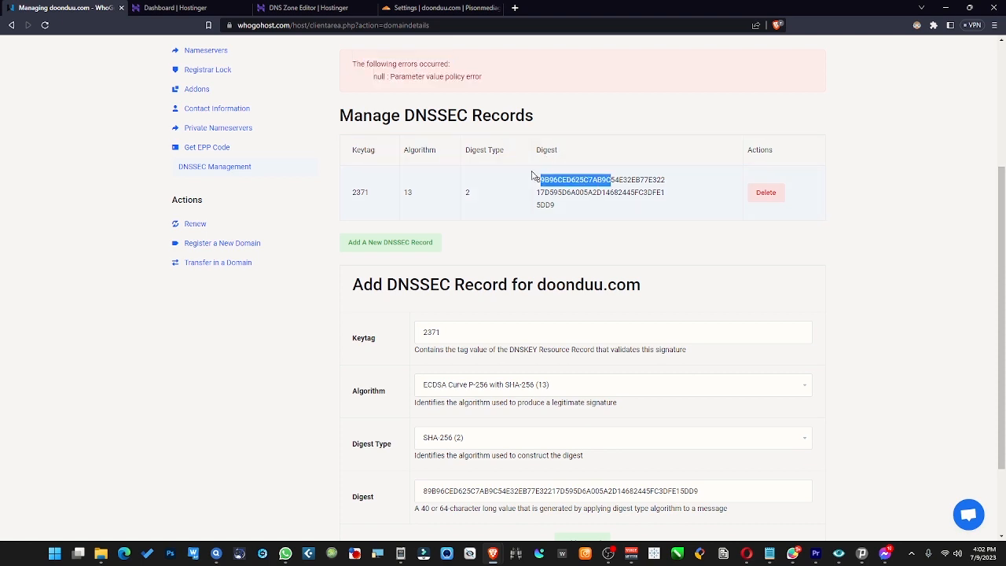
{"action": "left_click_drag", "start_coordinate": [537, 149], "coordinate": [552, 150]}
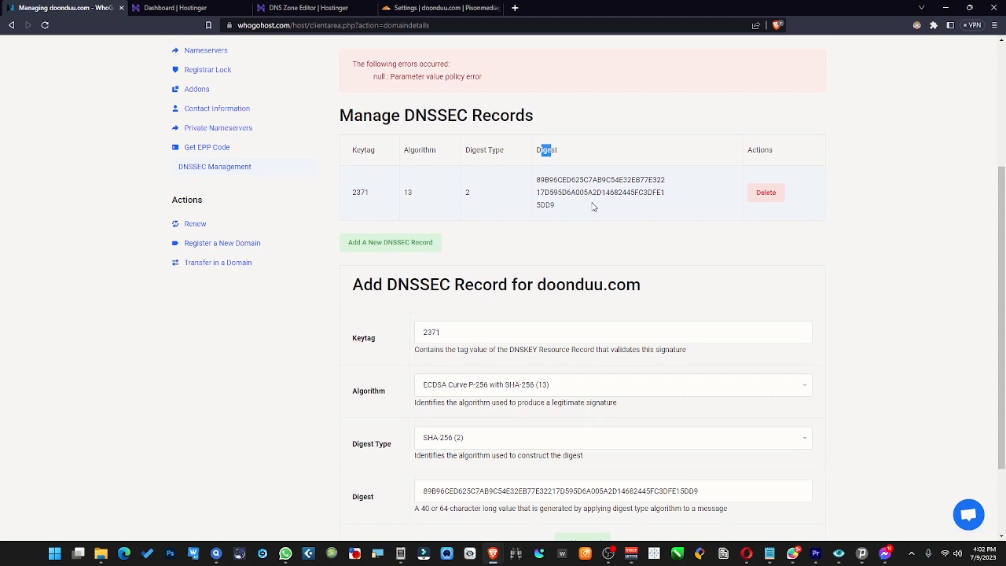
{"action": "scroll", "coordinate": [593, 207], "scroll_direction": "down", "scroll_amount": 3}
{"action": "scroll", "coordinate": [593, 207], "scroll_direction": "up", "scroll_amount": 4}
- Switch to the Cloudflare tab and confirm the DS record dialog for DNSSEC setup
{"action": "left_click", "coordinate": [465, 7]}
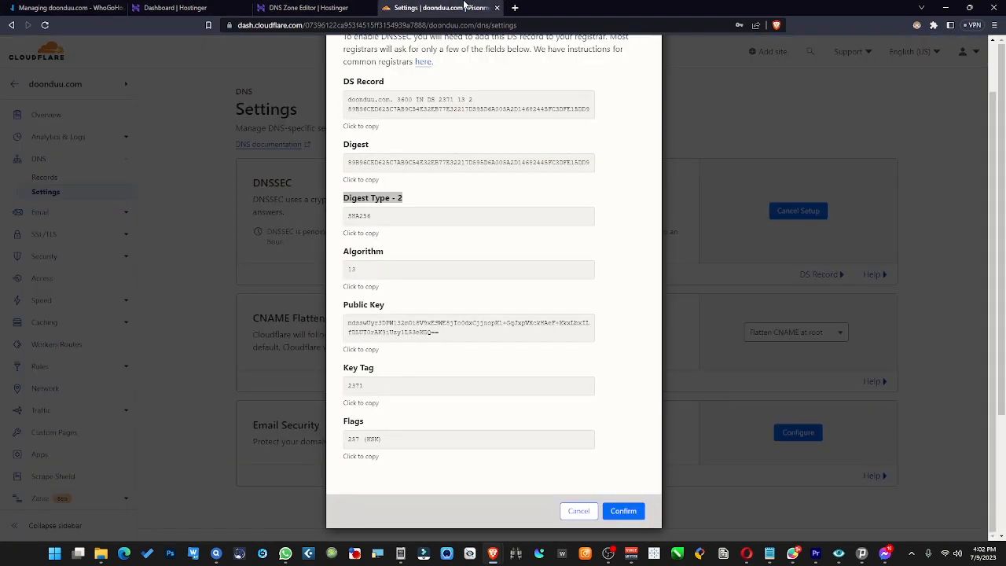
{"action": "scroll", "coordinate": [511, 408], "scroll_direction": "down", "scroll_amount": 2}
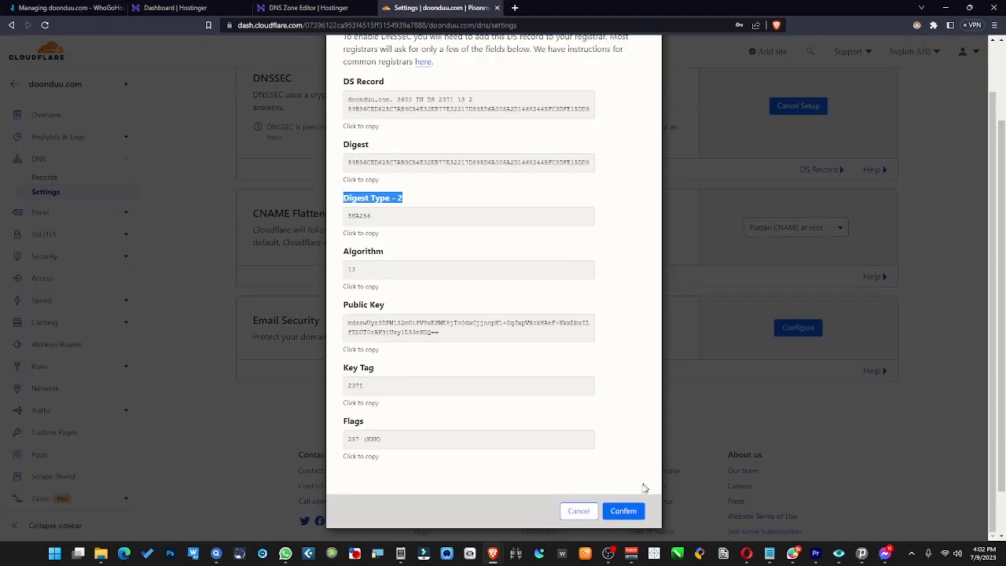
{"action": "left_click", "coordinate": [631, 512]}
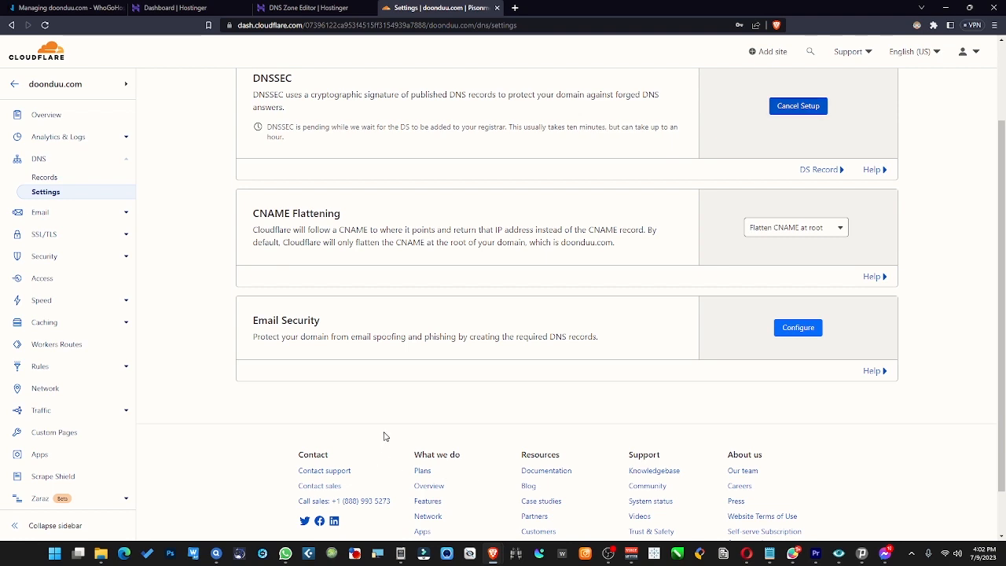
- Reload the Cloudflare DNS Settings page to check the DNSSEC status
{"action": "scroll", "coordinate": [386, 437], "scroll_direction": "up", "scroll_amount": 2}
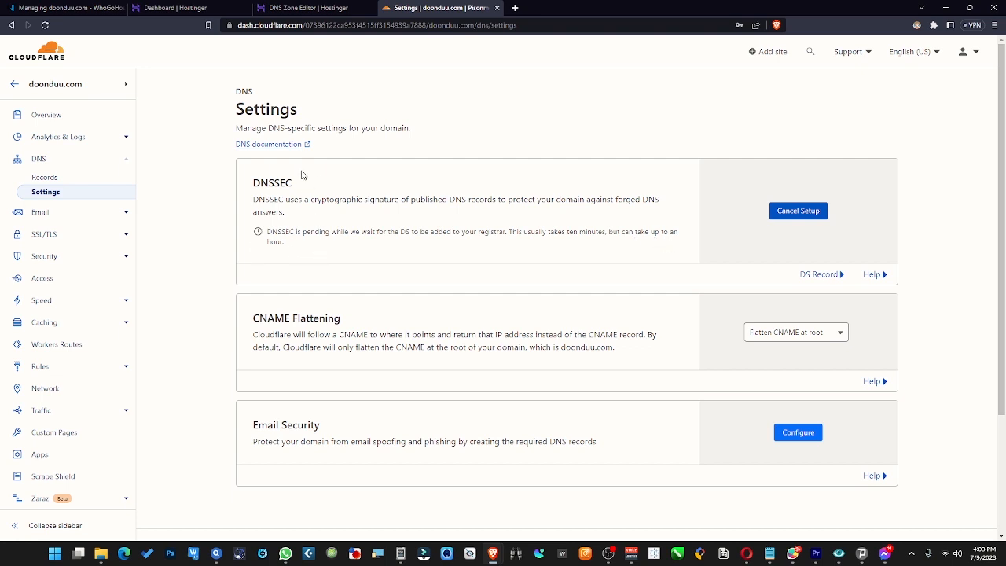
{"action": "scroll", "coordinate": [437, 313], "scroll_direction": "down", "scroll_amount": 2}
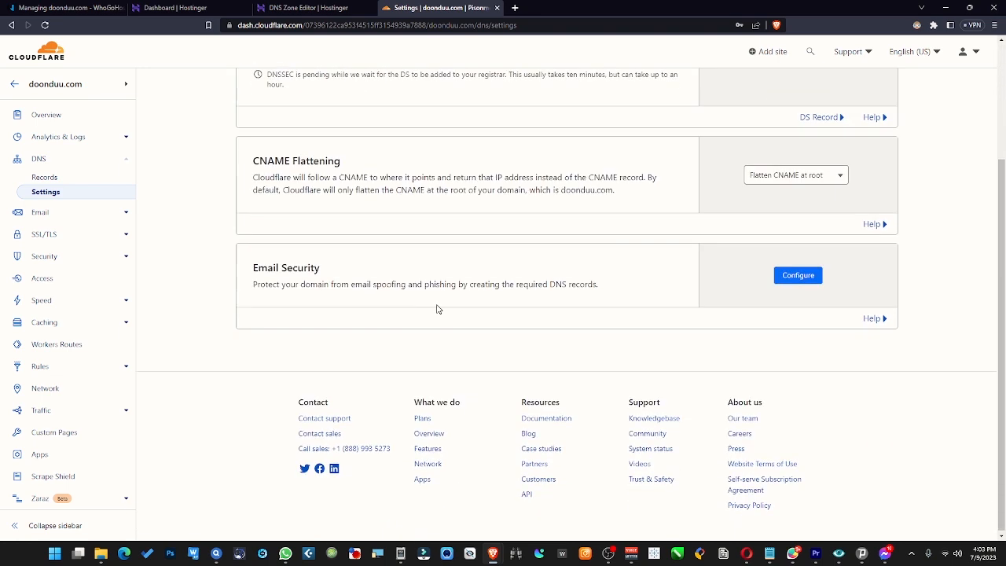
{"action": "scroll", "coordinate": [464, 251], "scroll_direction": "up", "scroll_amount": 2}
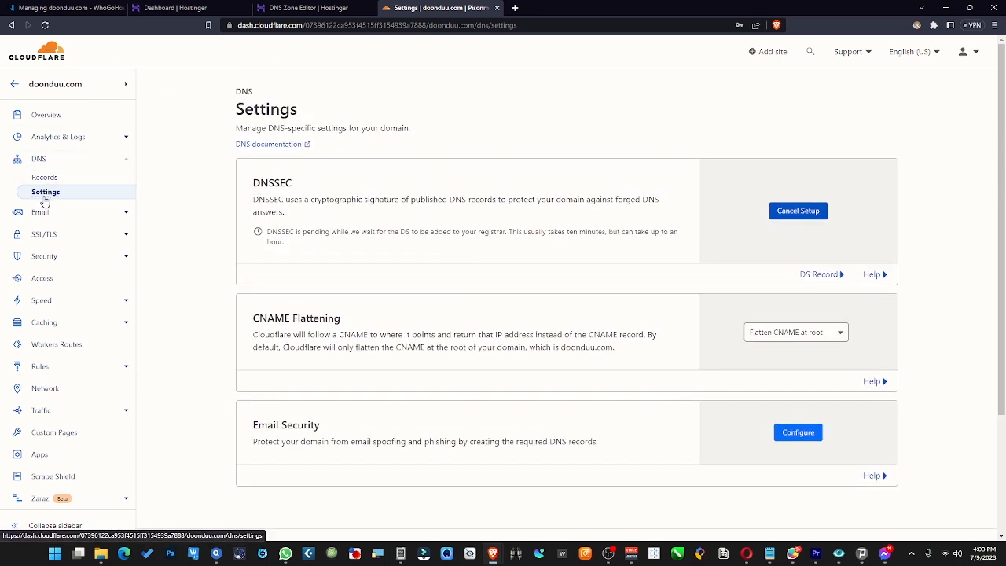
{"action": "left_click", "coordinate": [46, 26]}
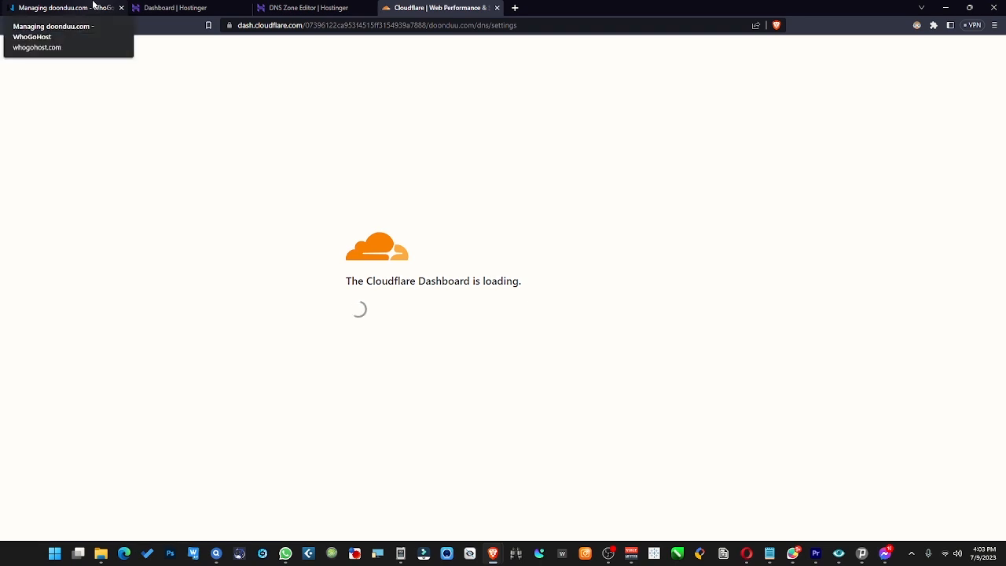
- Switch between the registrar and Cloudflare tabs and review the DNSSEC status message in Cloudflare
{"action": "left_click", "coordinate": [93, 5]}
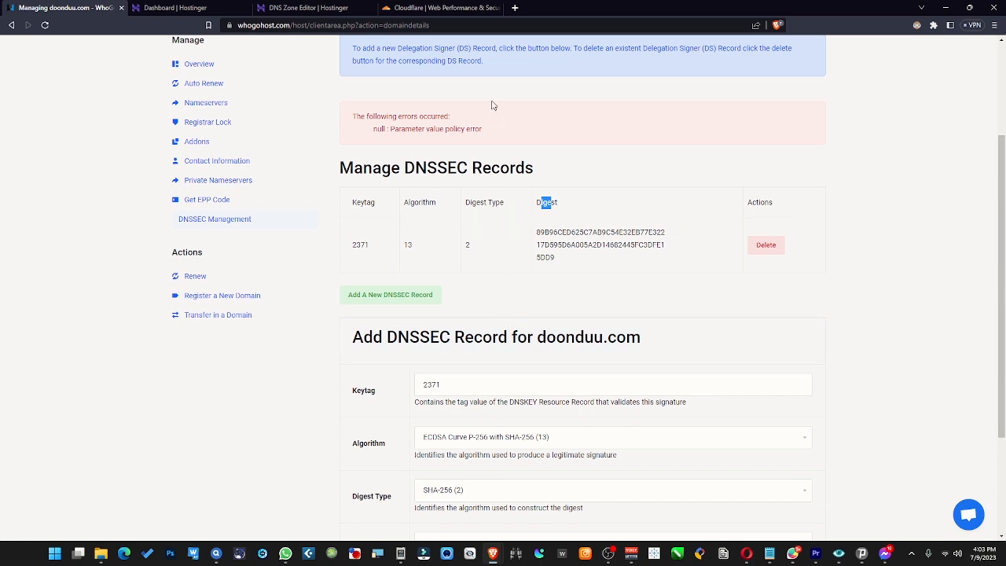
{"action": "left_click", "coordinate": [406, 7]}
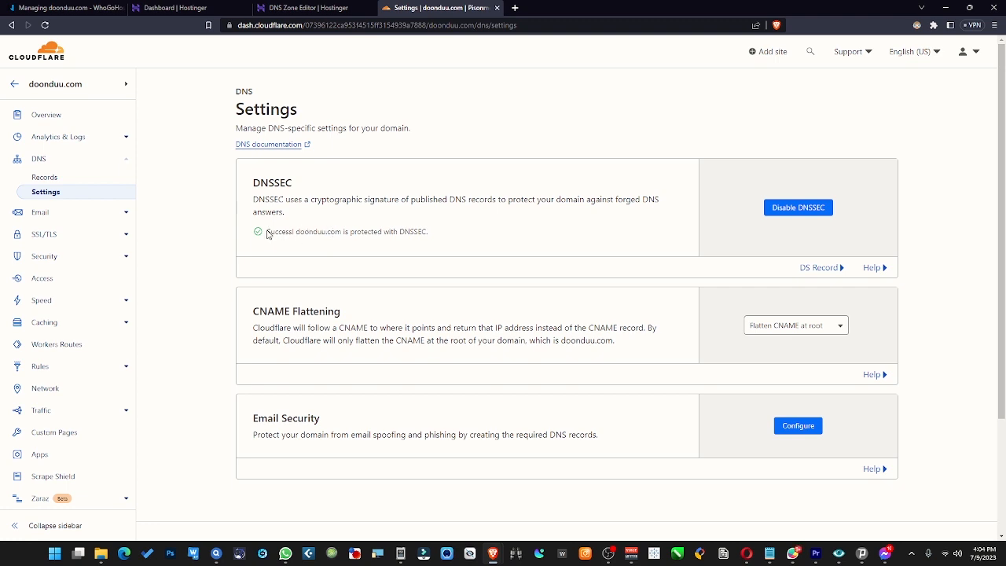
{"action": "left_click_drag", "start_coordinate": [277, 231], "coordinate": [364, 233]}
{"action": "left_click", "coordinate": [364, 233]}
{"action": "left_click_drag", "start_coordinate": [253, 182], "coordinate": [292, 183]}
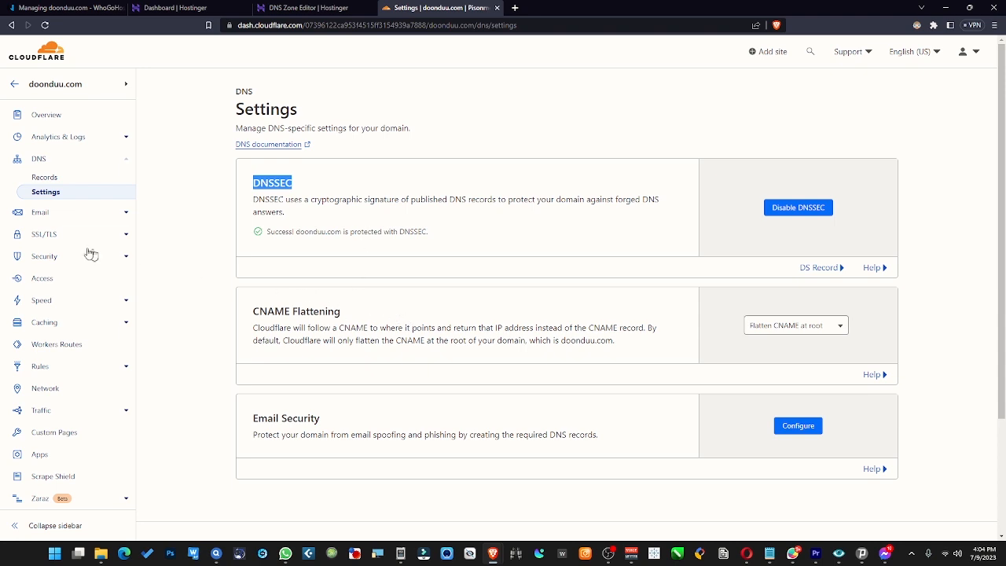
- Open the SSL/TLS Overview and turn on the SSL/TLS Recommender
{"action": "left_click", "coordinate": [67, 238]}
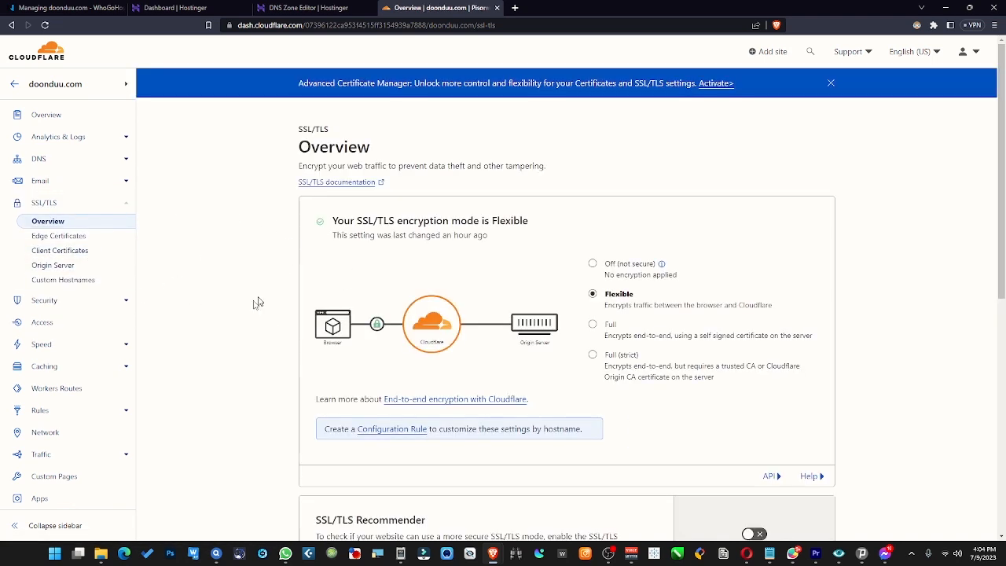
{"action": "scroll", "coordinate": [285, 350], "scroll_direction": "down", "scroll_amount": 2}
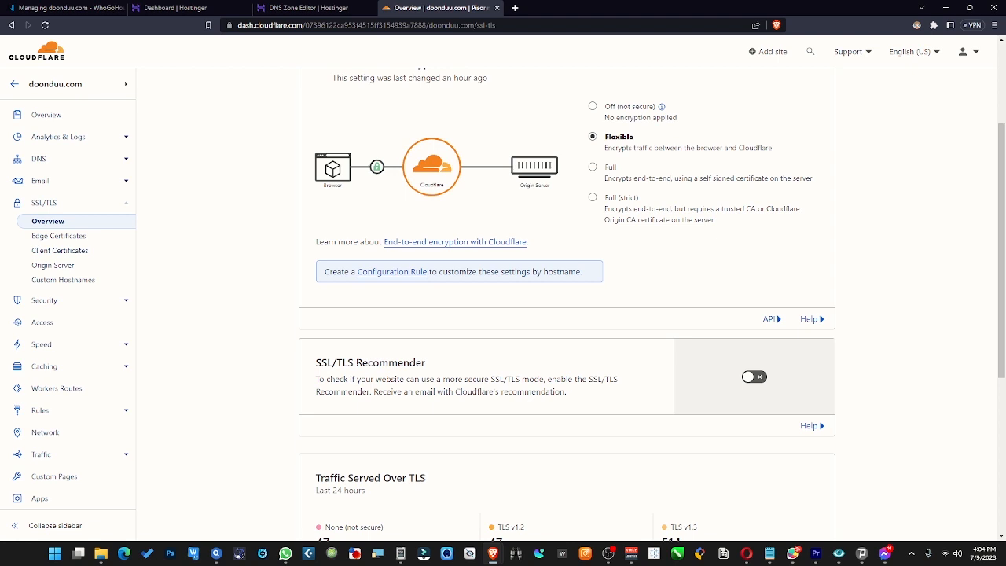
{"action": "left_click", "coordinate": [755, 377]}
{"action": "scroll", "coordinate": [622, 426], "scroll_direction": "down", "scroll_amount": 2}
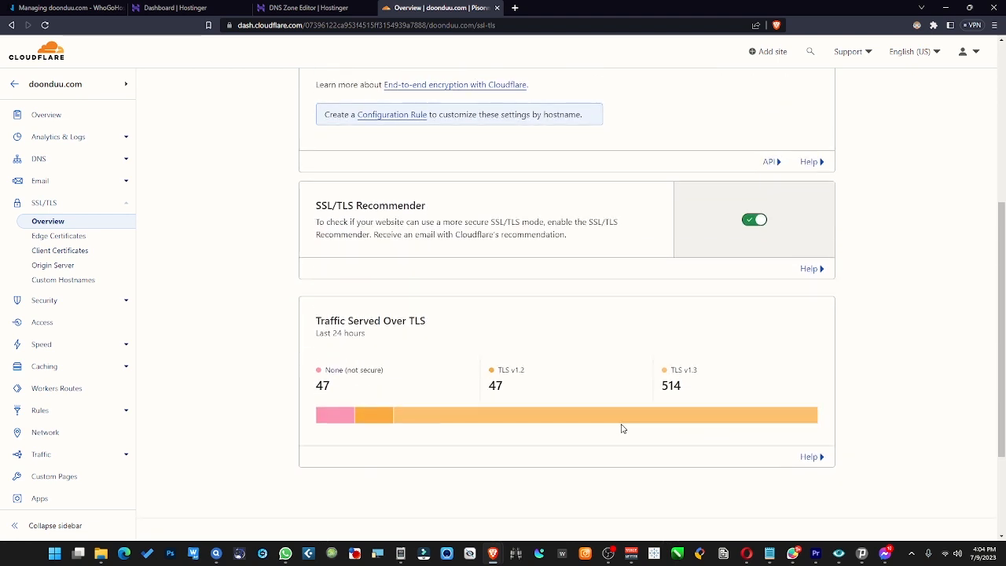
{"action": "scroll", "coordinate": [622, 427], "scroll_direction": "up", "scroll_amount": 2}
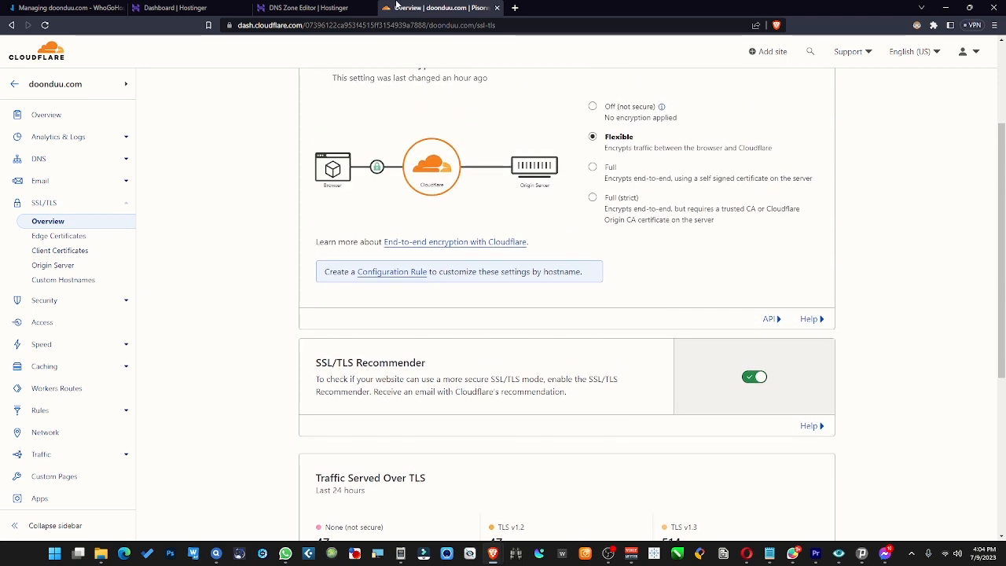
- Return to the registrar's Manage DNSSEC Records page and review the records table
{"action": "left_click", "coordinate": [71, 7]}
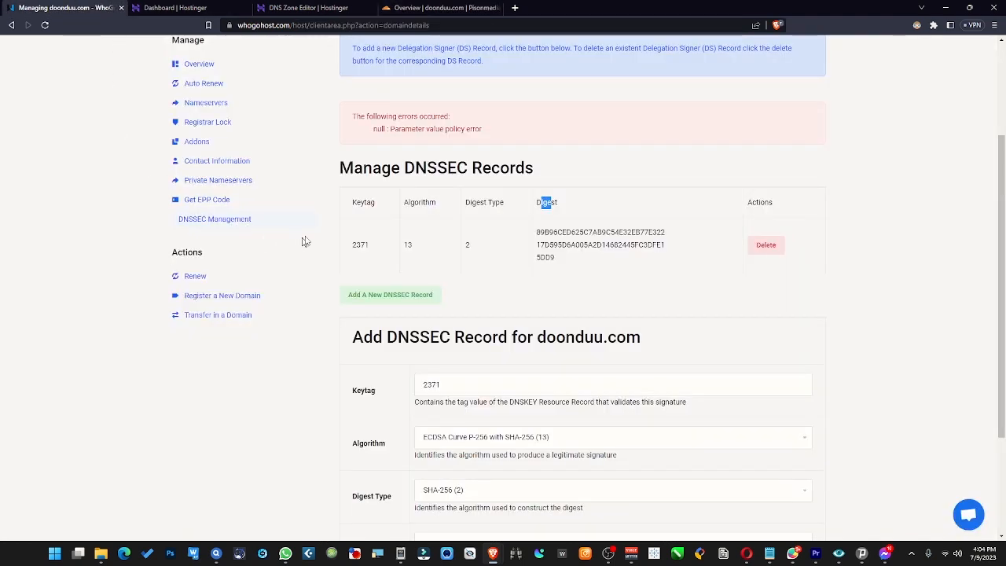
{"action": "left_click_drag", "start_coordinate": [401, 169], "coordinate": [491, 168]}
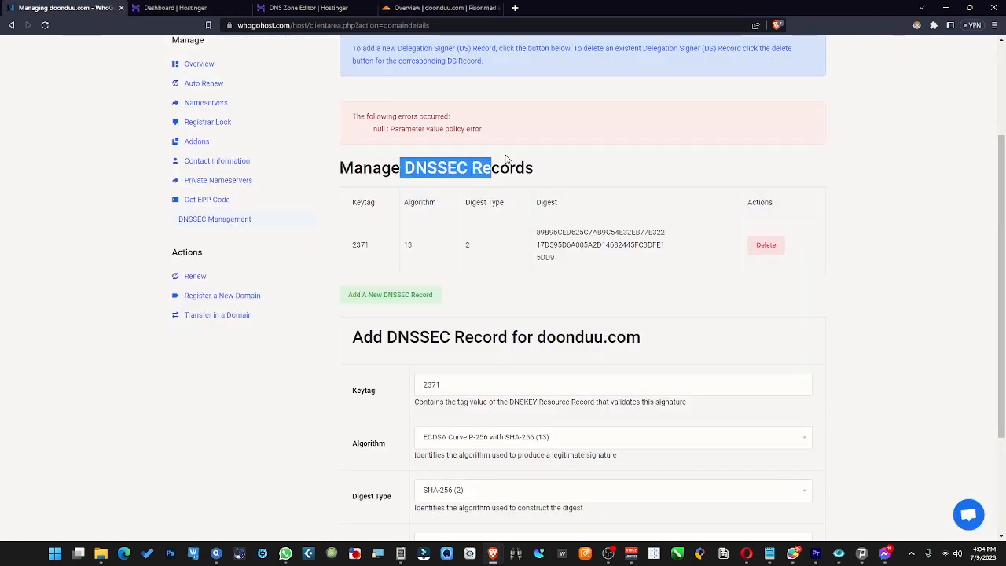
{"action": "left_click", "coordinate": [491, 168]}
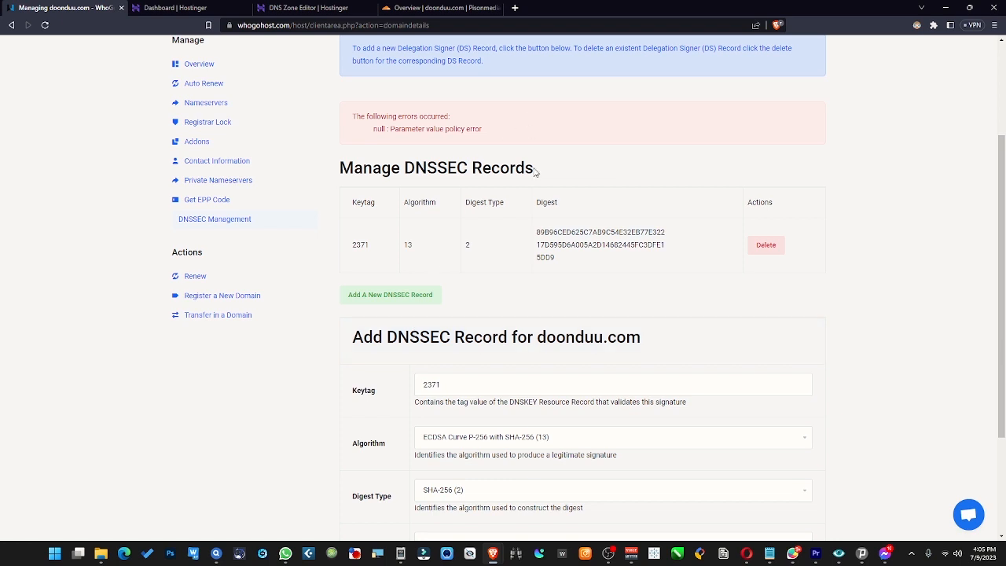
{"action": "scroll", "coordinate": [486, 232], "scroll_direction": "up", "scroll_amount": 1}
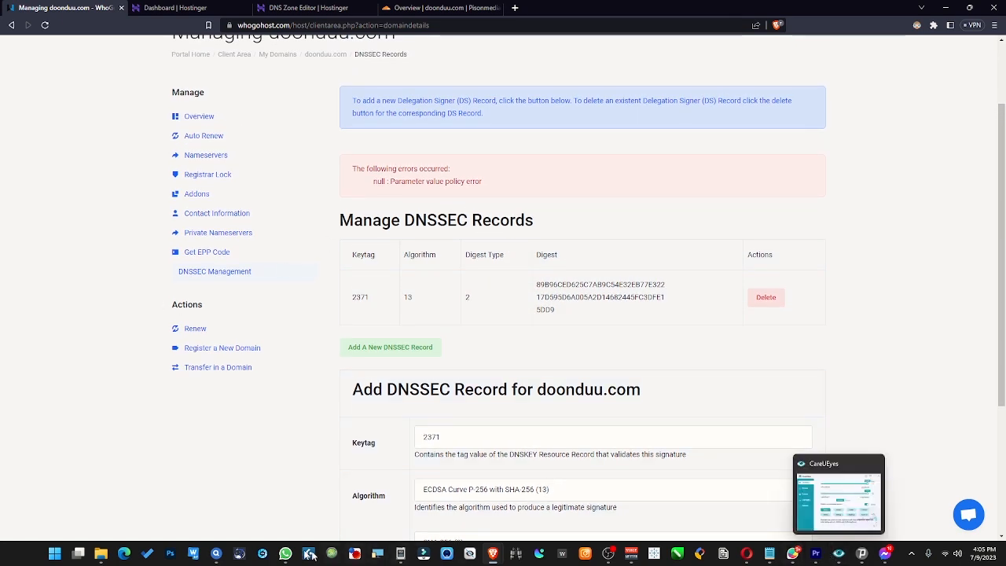
{"action": "left_click", "coordinate": [610, 555]}
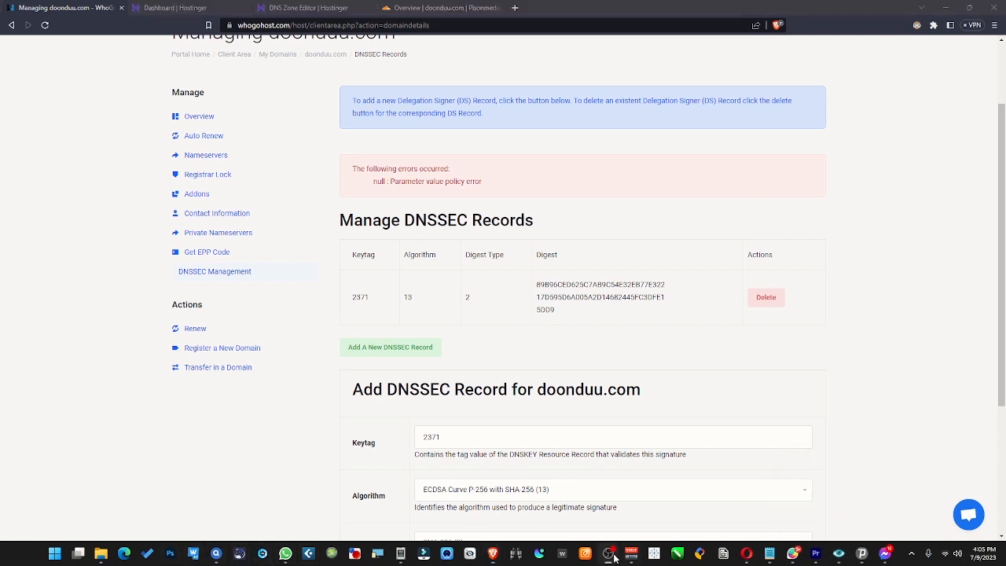